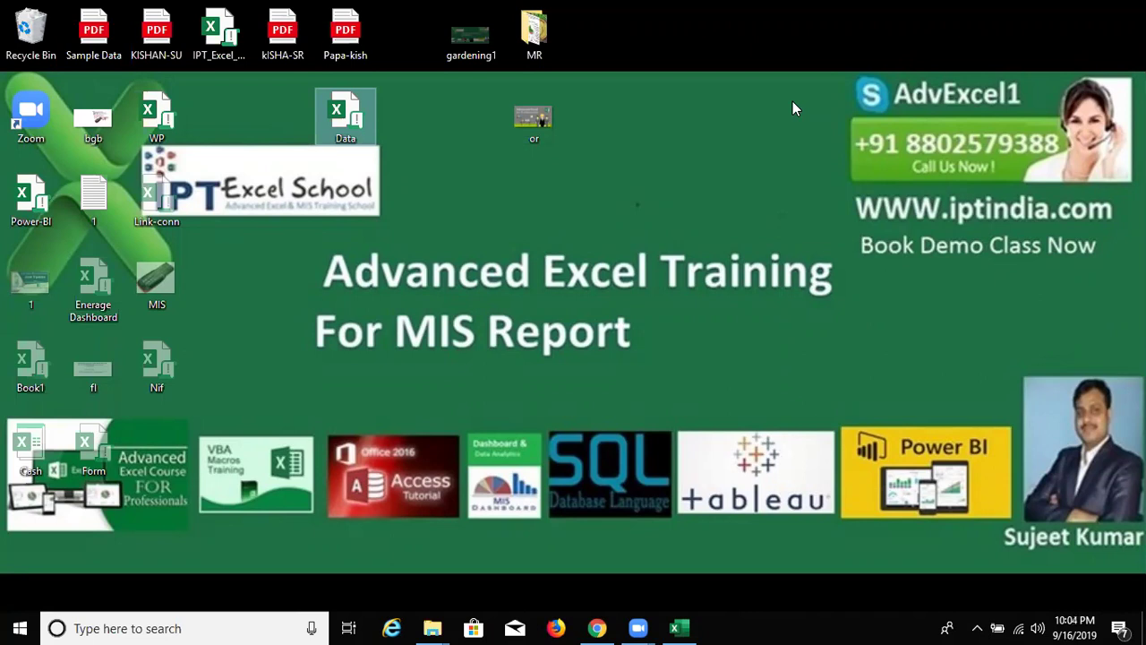
Minimise Excel to the desktop, then restore the Data workbook showing the employee table.
click(678, 628)
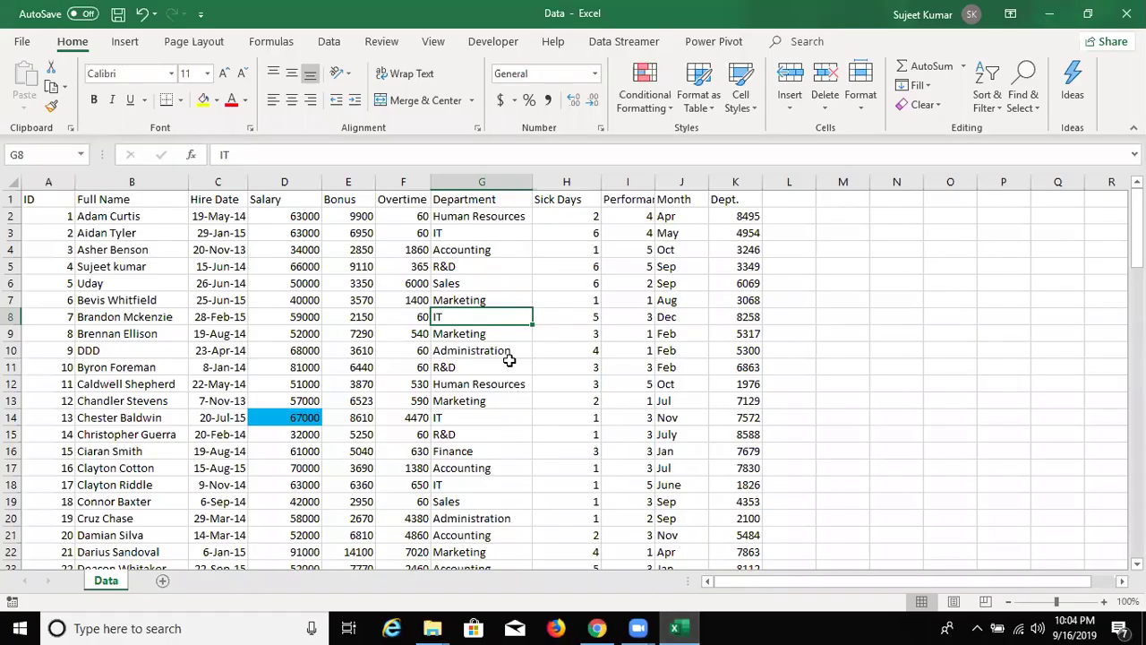
click(508, 367)
key(super+d)
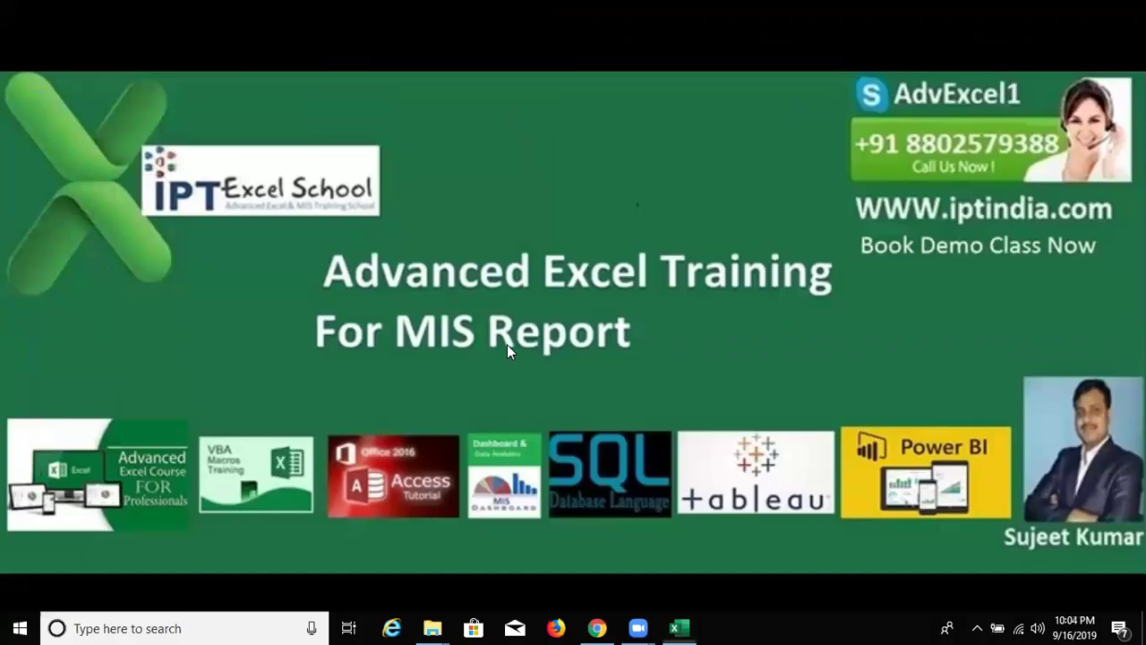
drag(270, 234, 453, 250)
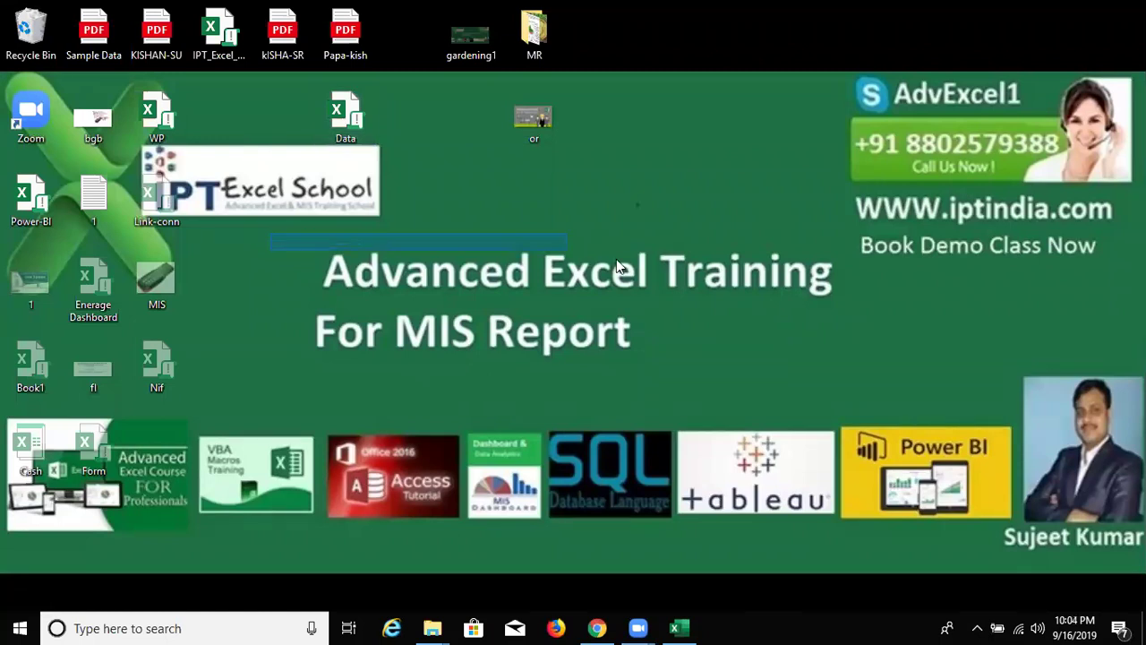
drag(616, 259, 851, 369)
click(697, 627)
click(202, 215)
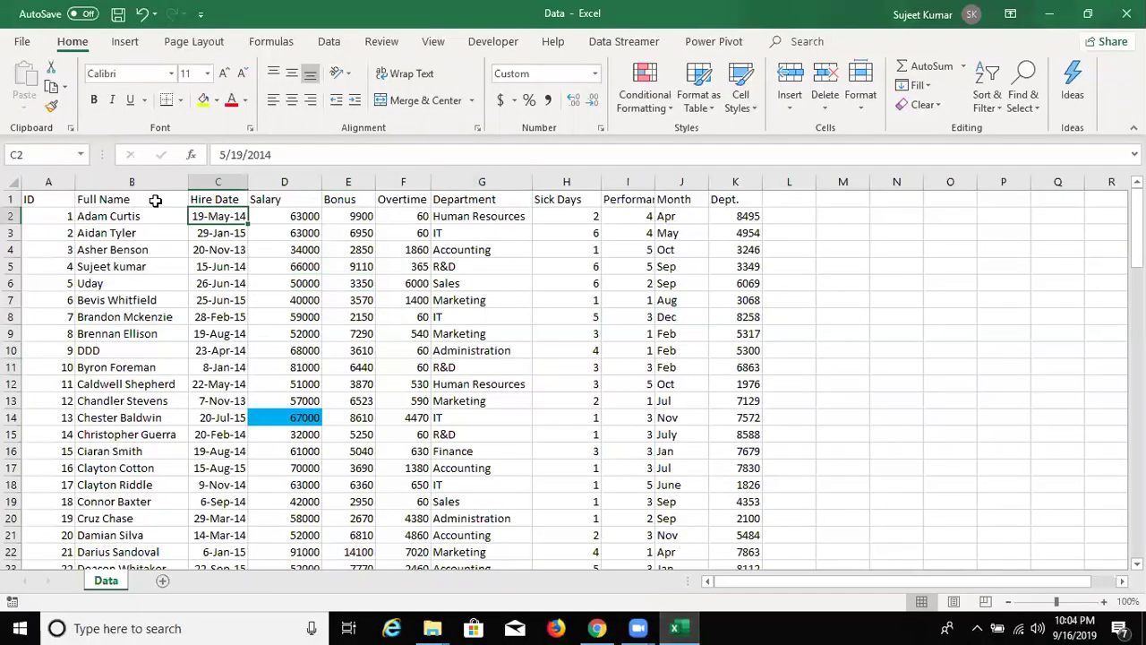
Select the employee range A1:K100 and convert it into a table with header filter buttons.
click(876, 220)
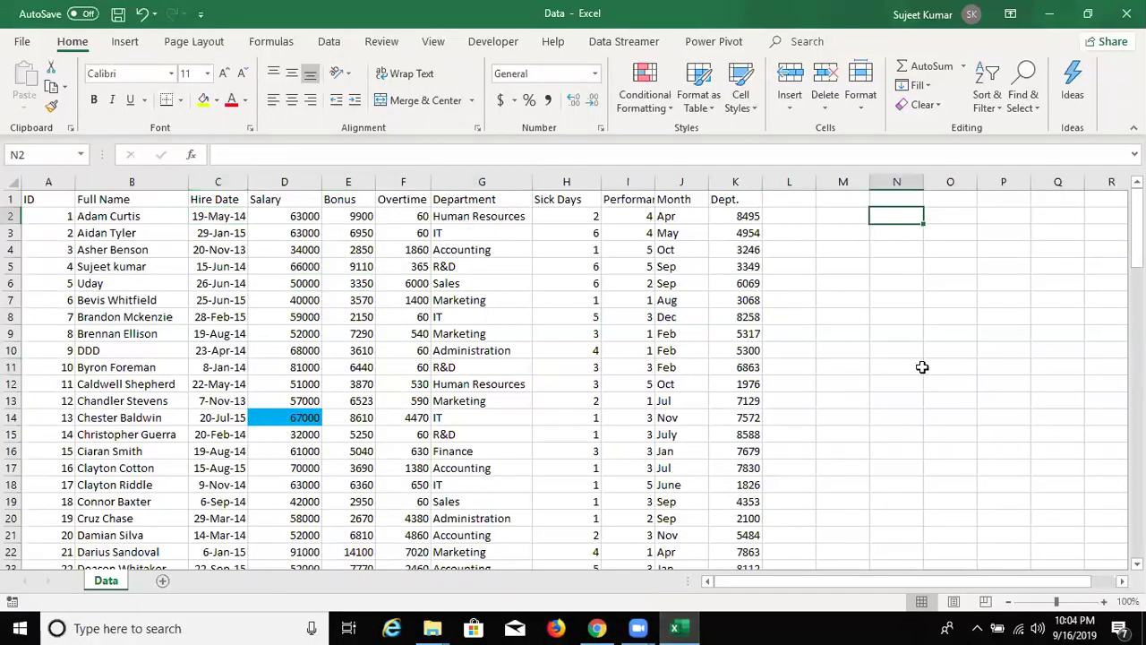
click(883, 249)
drag(69, 196, 740, 519)
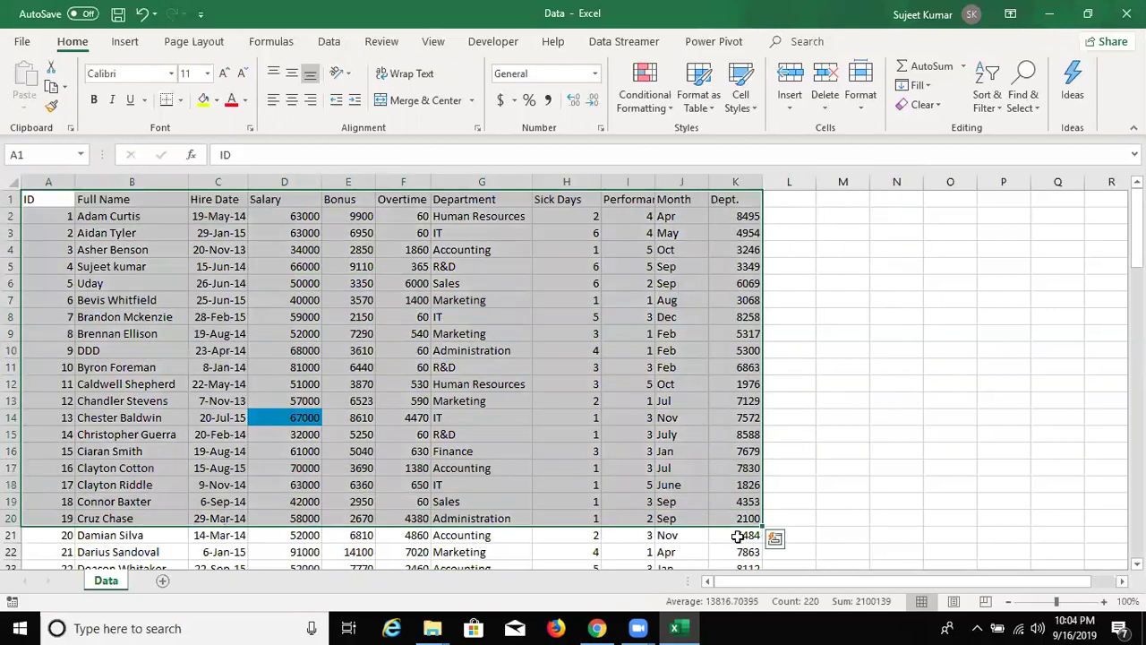
key(ctrl+Home)
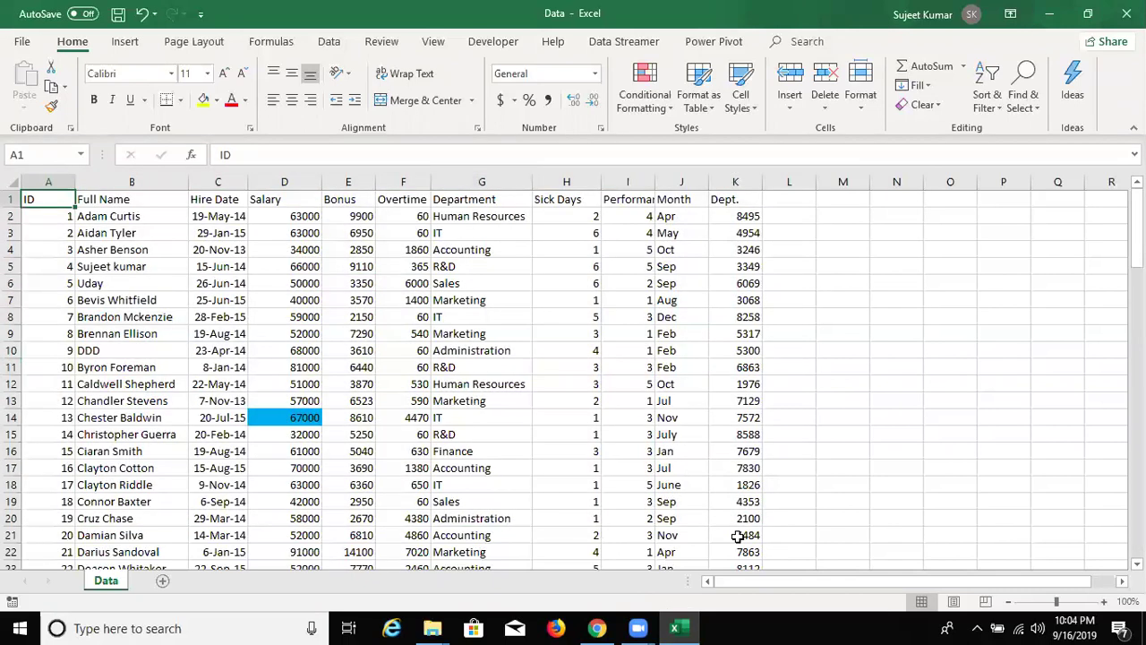
key(ctrl+shift+Right)
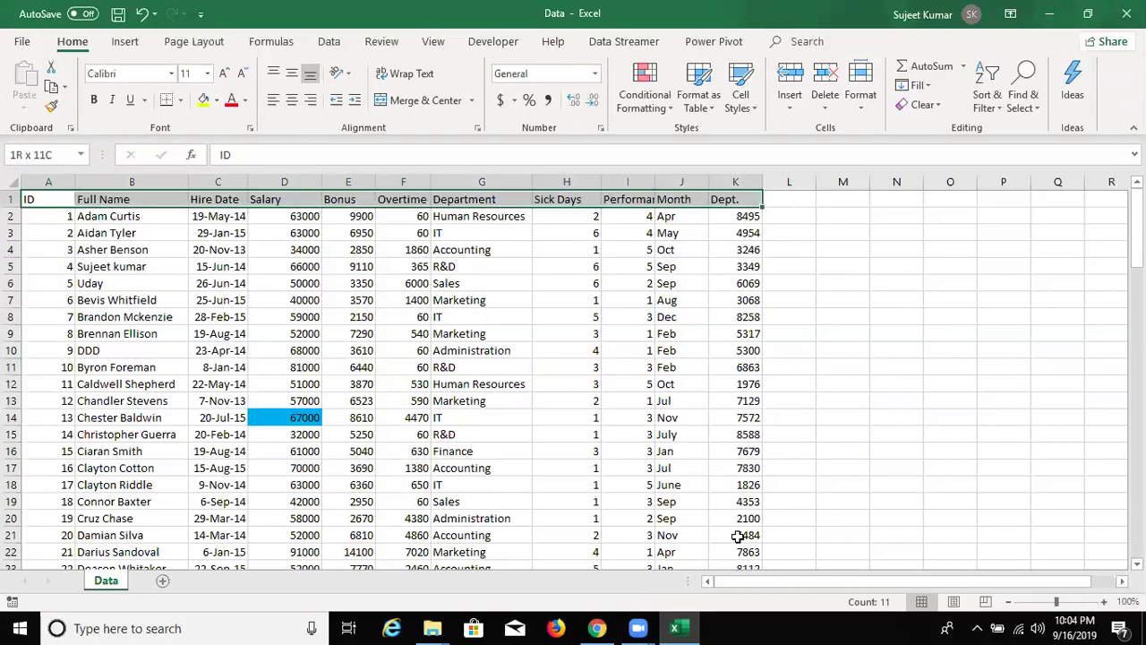
key(ctrl+shift+Down)
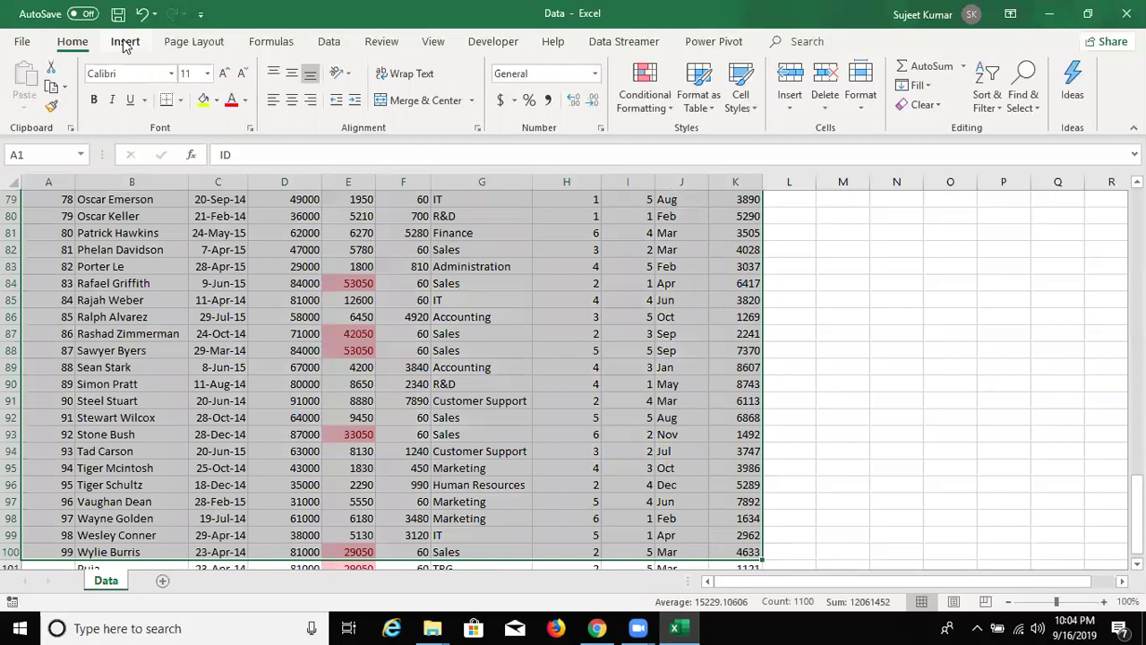
click(125, 42)
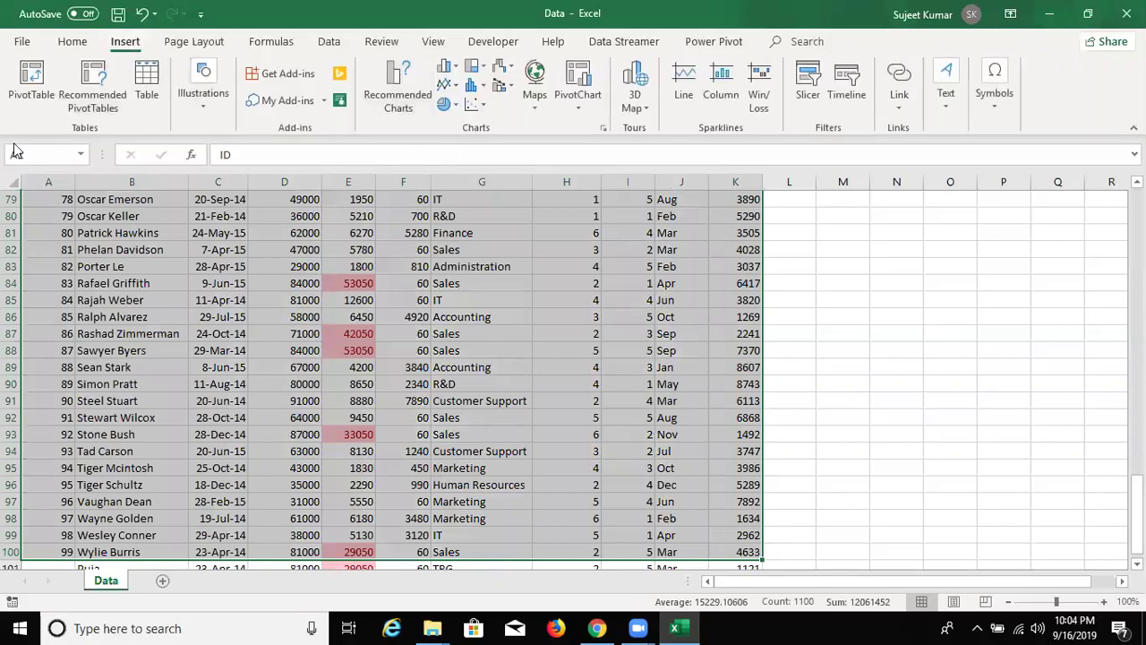
click(138, 100)
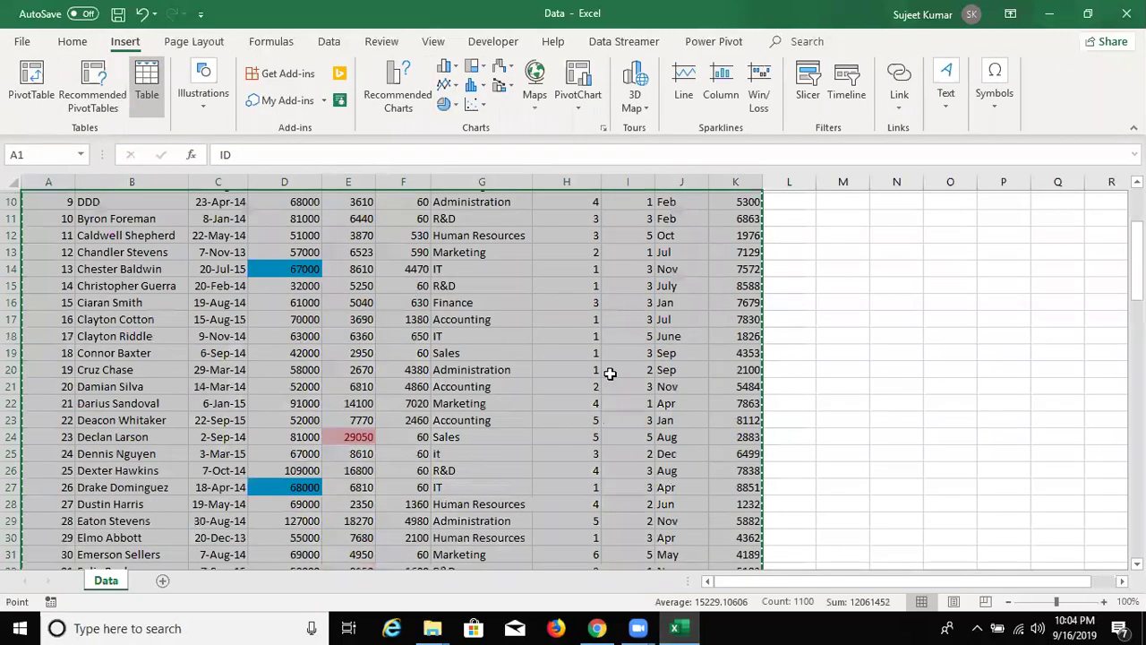
click(725, 333)
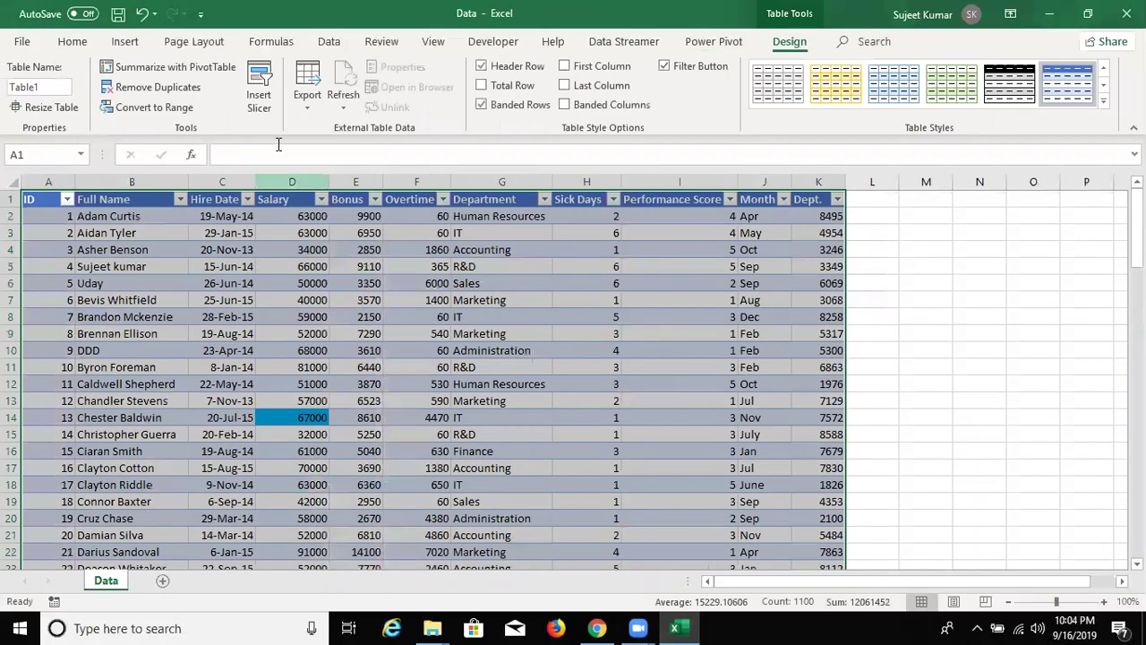
Insert a Department slicer, move it right of the table and stretch it to show Marketing.
click(265, 106)
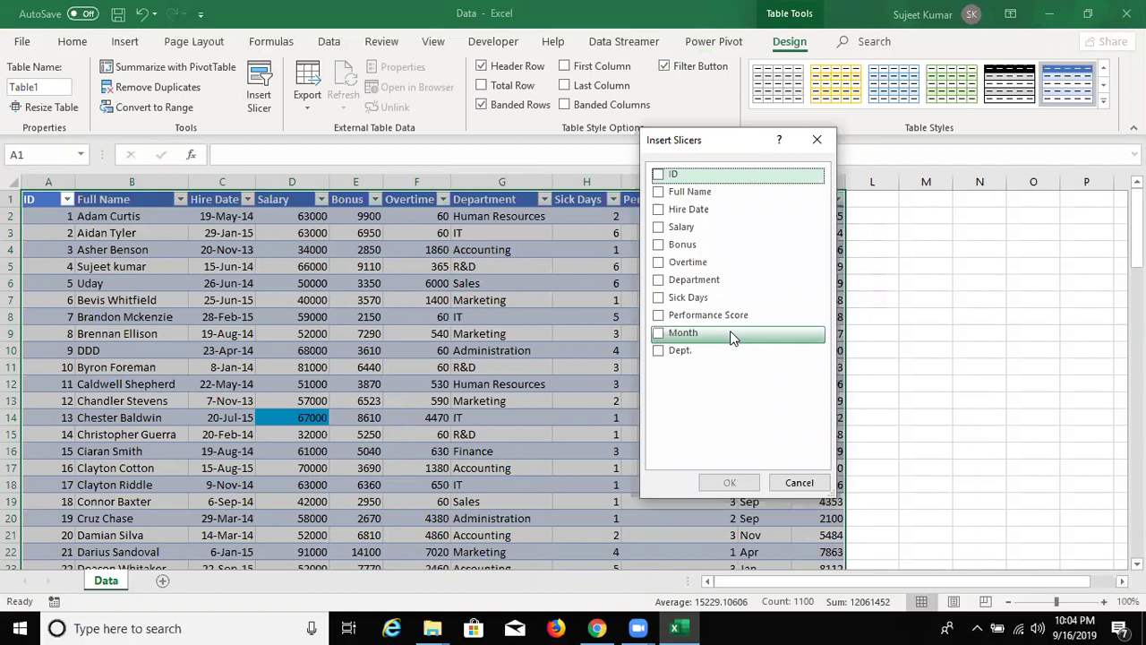
click(682, 279)
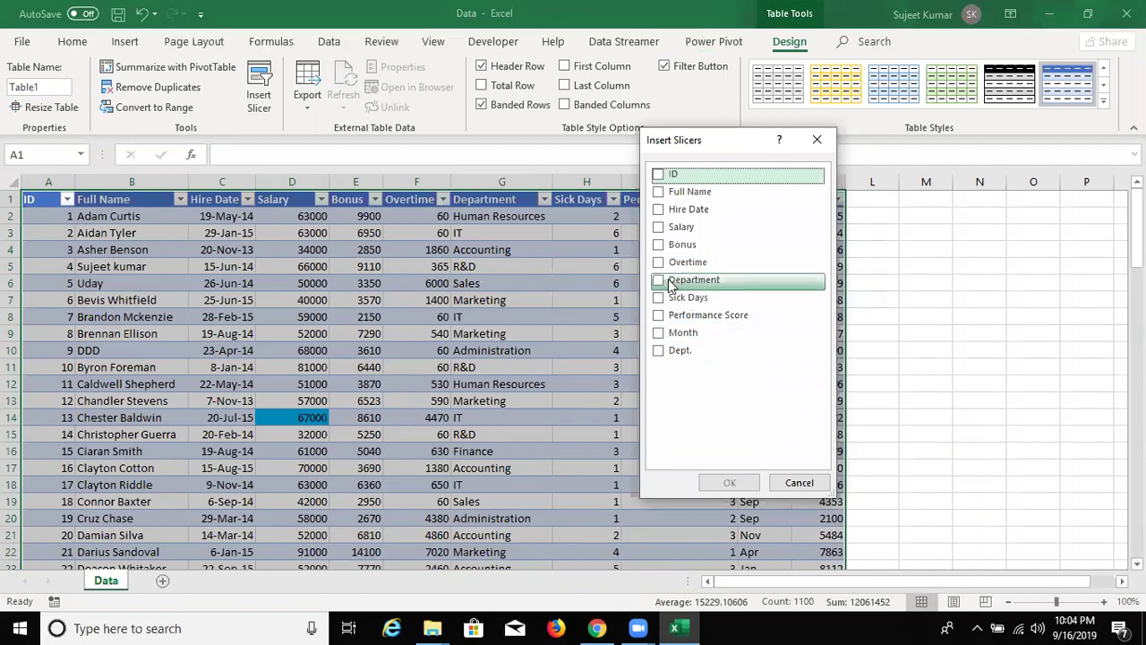
click(663, 280)
click(740, 480)
mouse_move(576, 287)
mouse_down()
mouse_move(877, 255)
mouse_move(941, 202)
mouse_up()
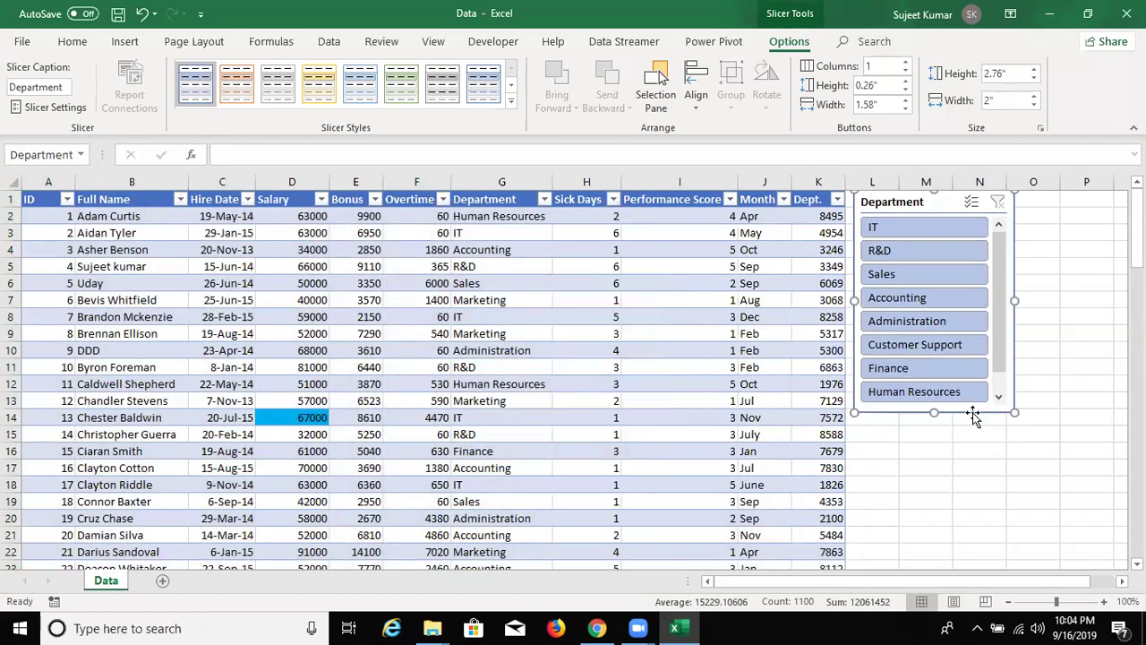
drag(933, 415, 933, 494)
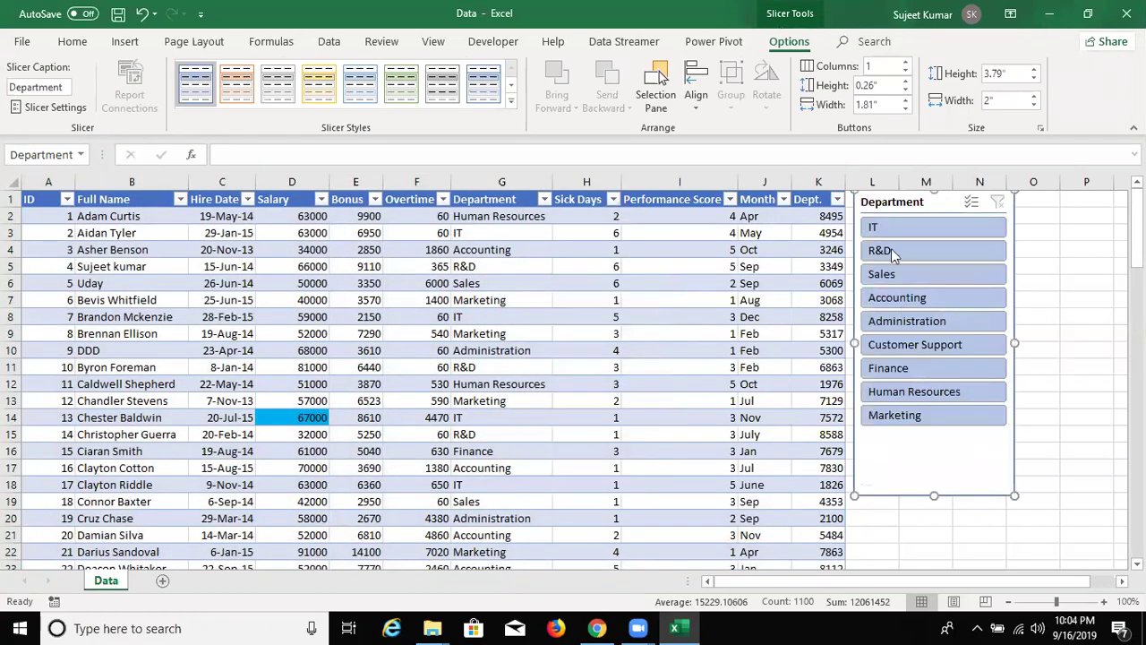
Filter the table by each department in turn, from IT to Human Resources and back to IT.
click(882, 226)
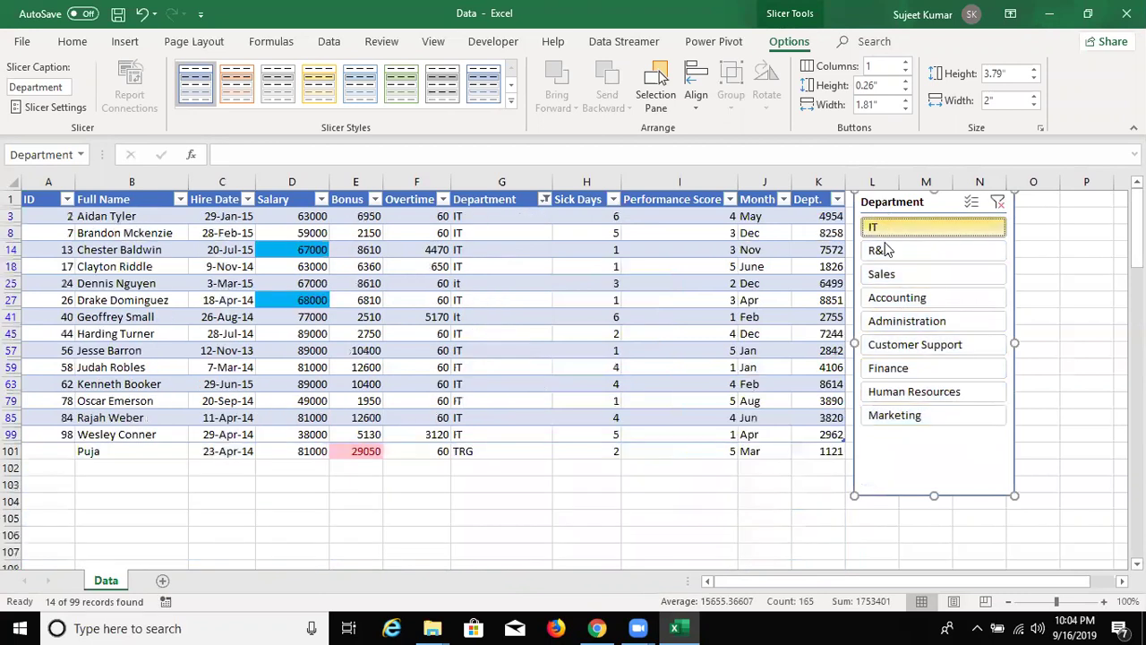
click(885, 250)
click(886, 274)
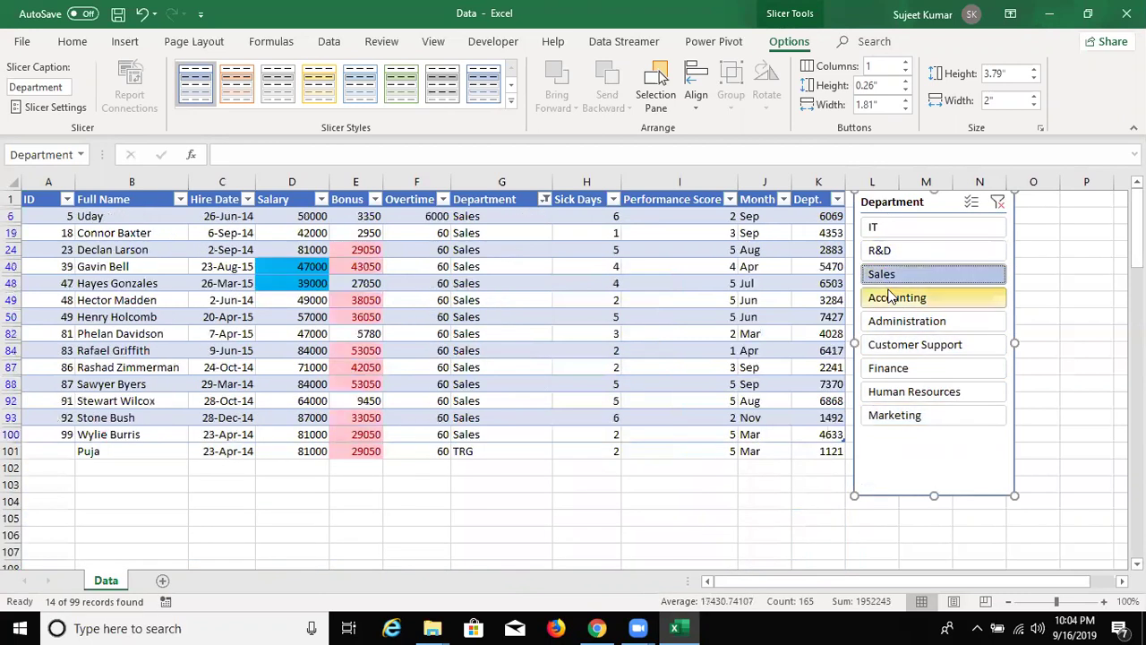
click(891, 297)
click(892, 321)
click(892, 369)
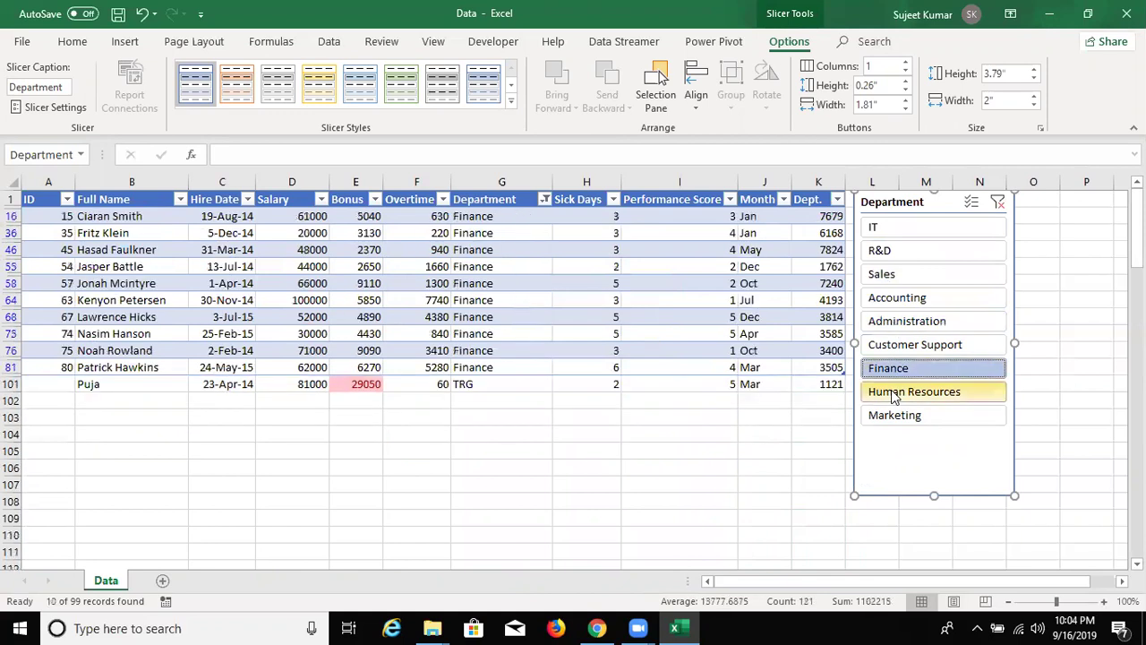
click(894, 395)
click(885, 367)
click(882, 347)
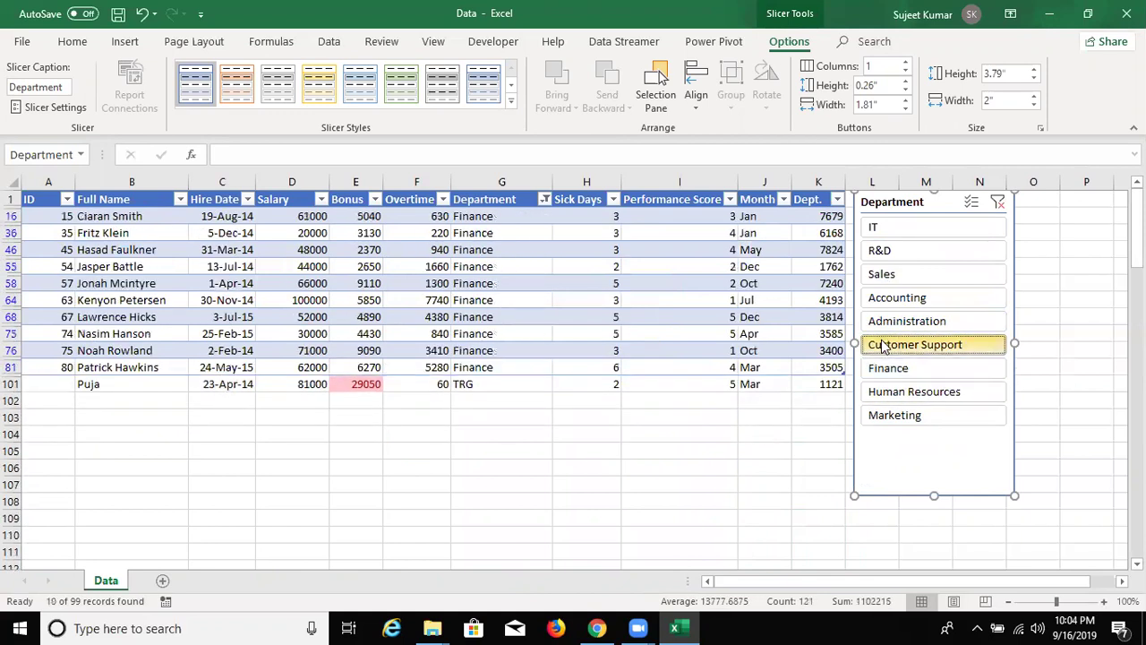
click(888, 321)
click(887, 297)
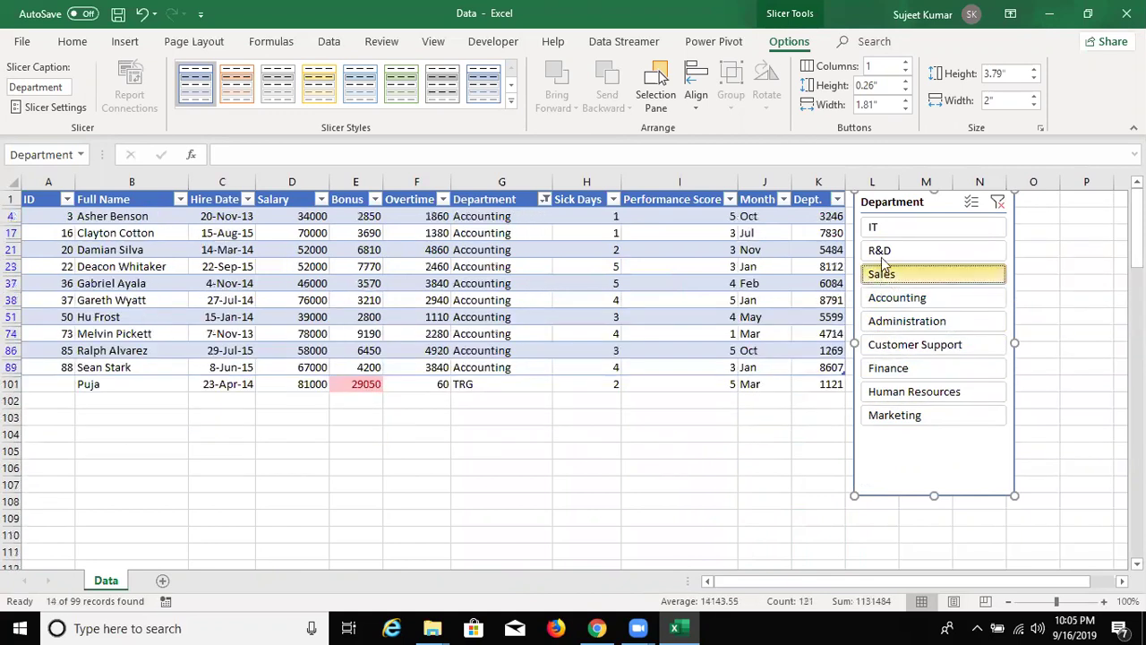
click(882, 271)
click(880, 250)
click(874, 228)
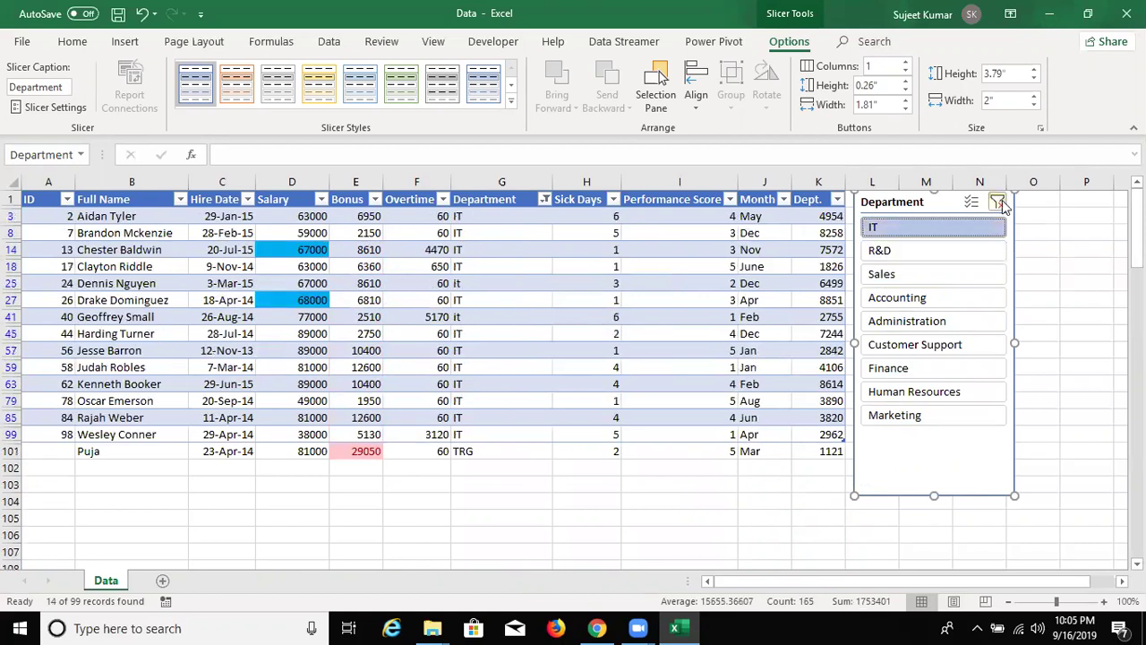
Clear the department filter, then step the slicer selection through departments starting from R&D.
click(997, 203)
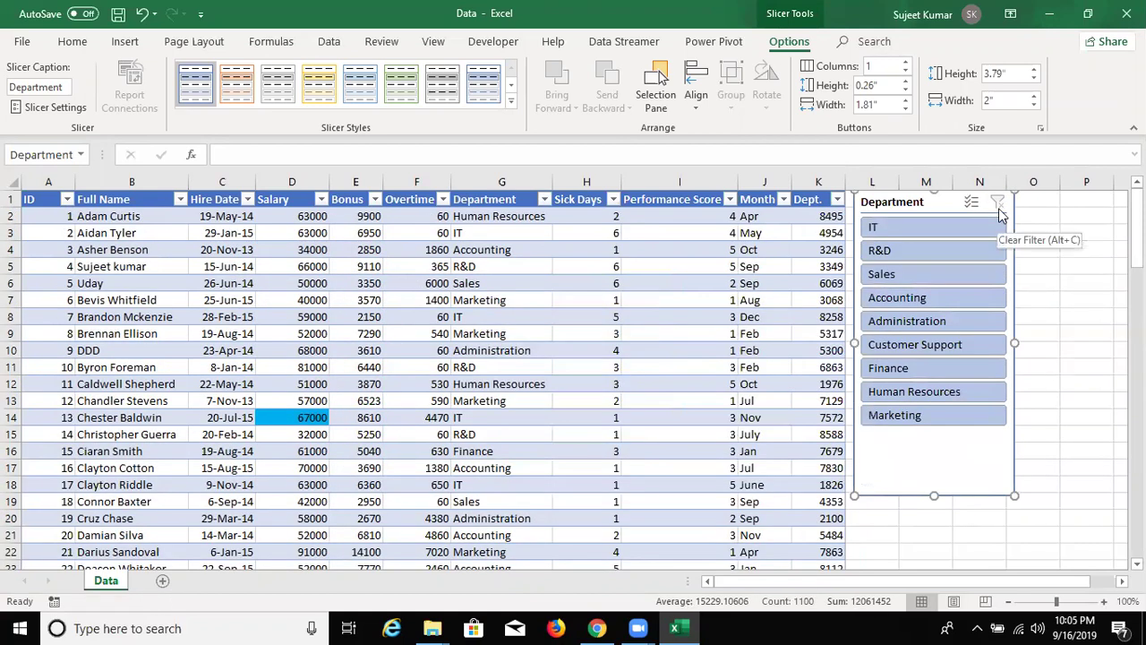
click(886, 251)
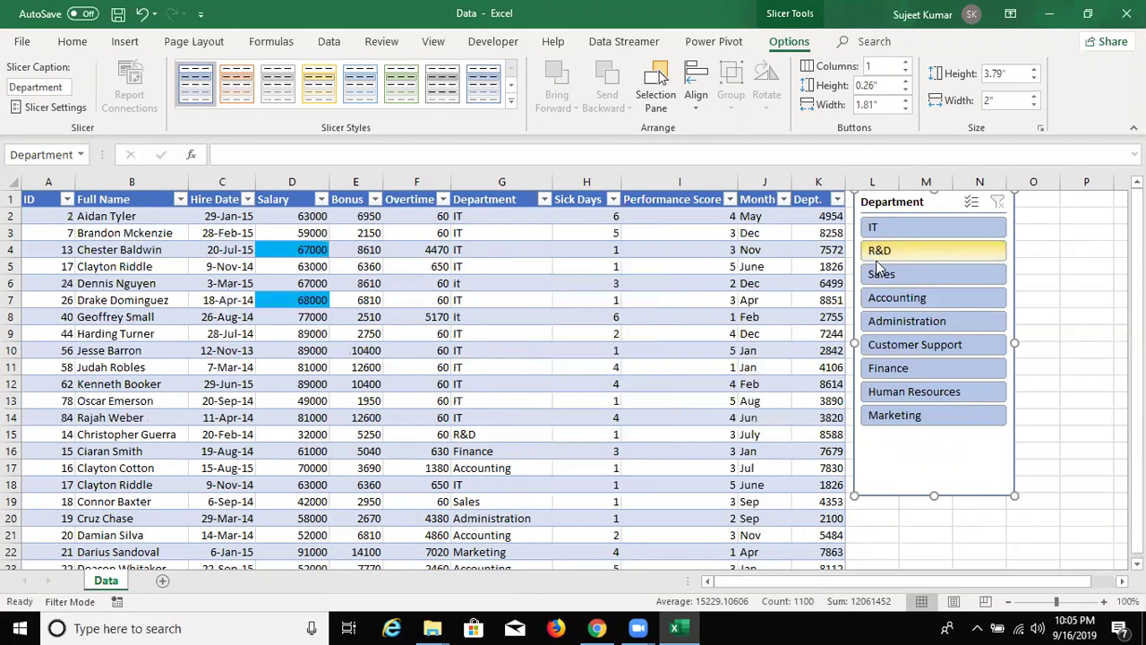
key(Down)
key(Down)
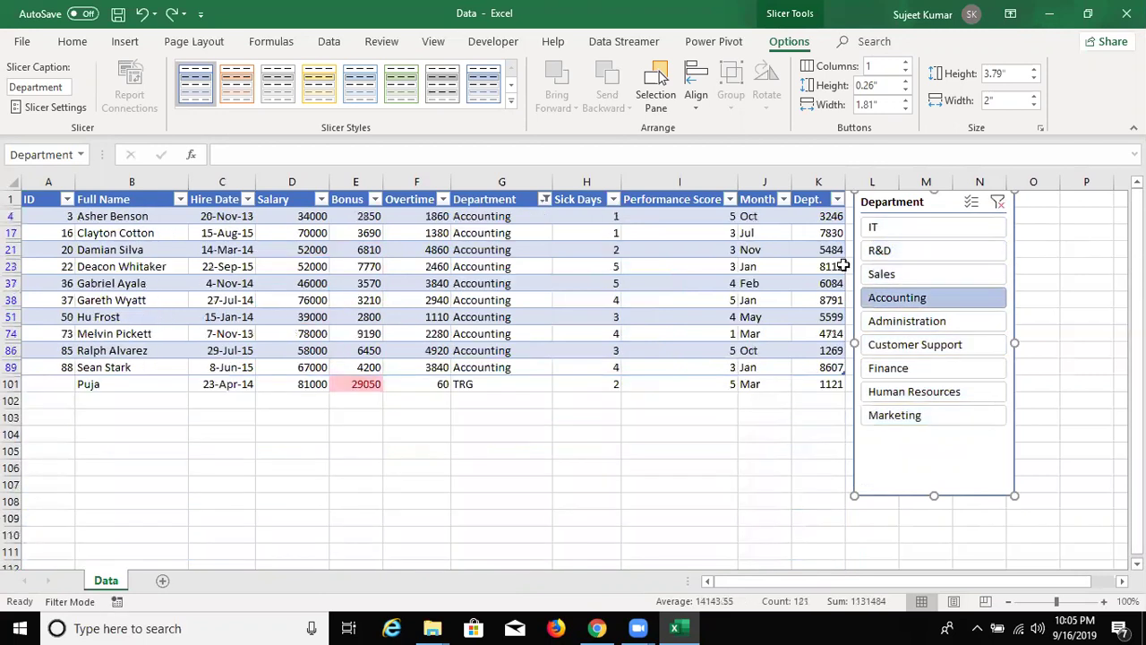
key(Down)
key(Down)
key(Down)
key(Down)
key(Up)
key(Up)
key(Up)
key(Up)
key(Up)
key(Up)
key(Up)
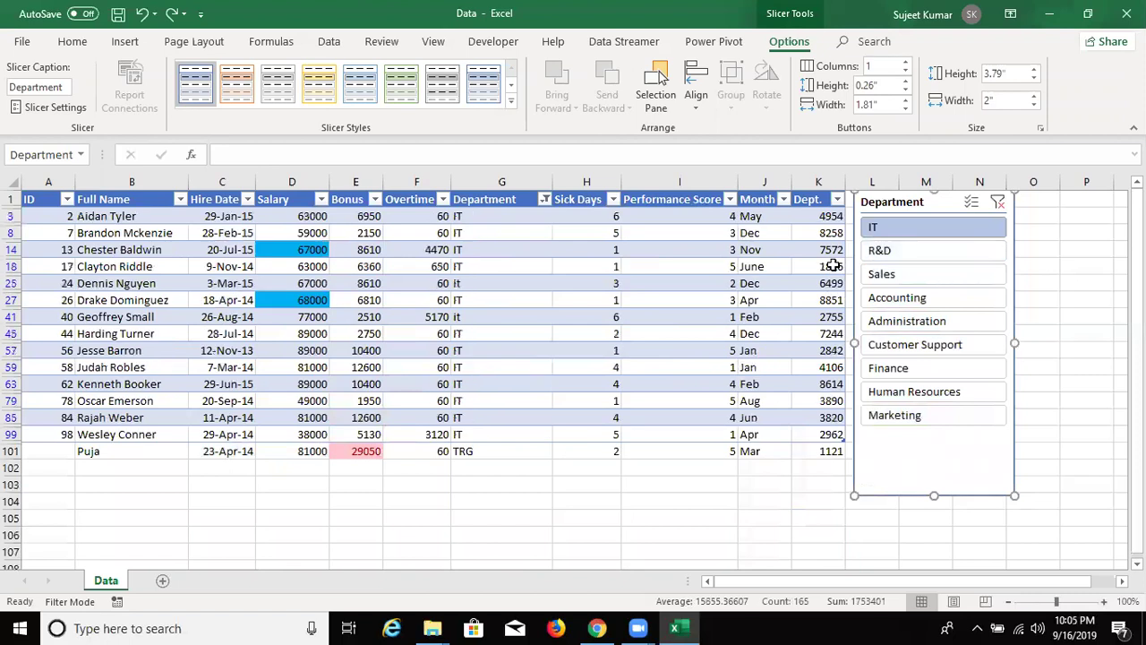
Undo the slicer and table conversion back to a plain range, then save the workbook.
key(alt+c)
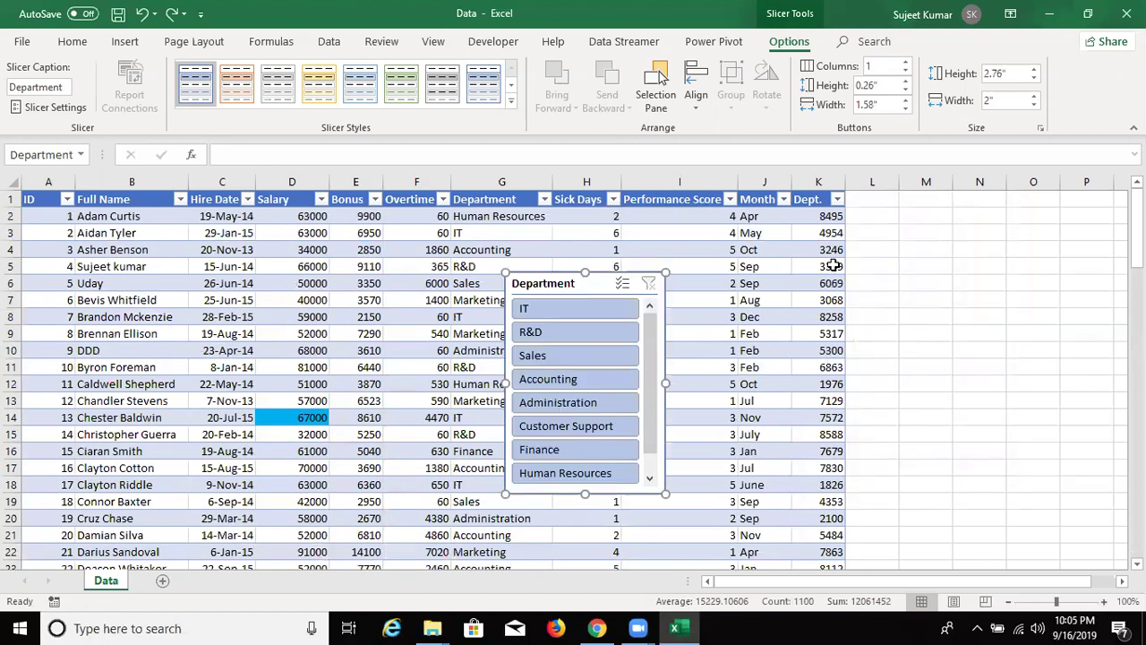
key(ctrl+z)
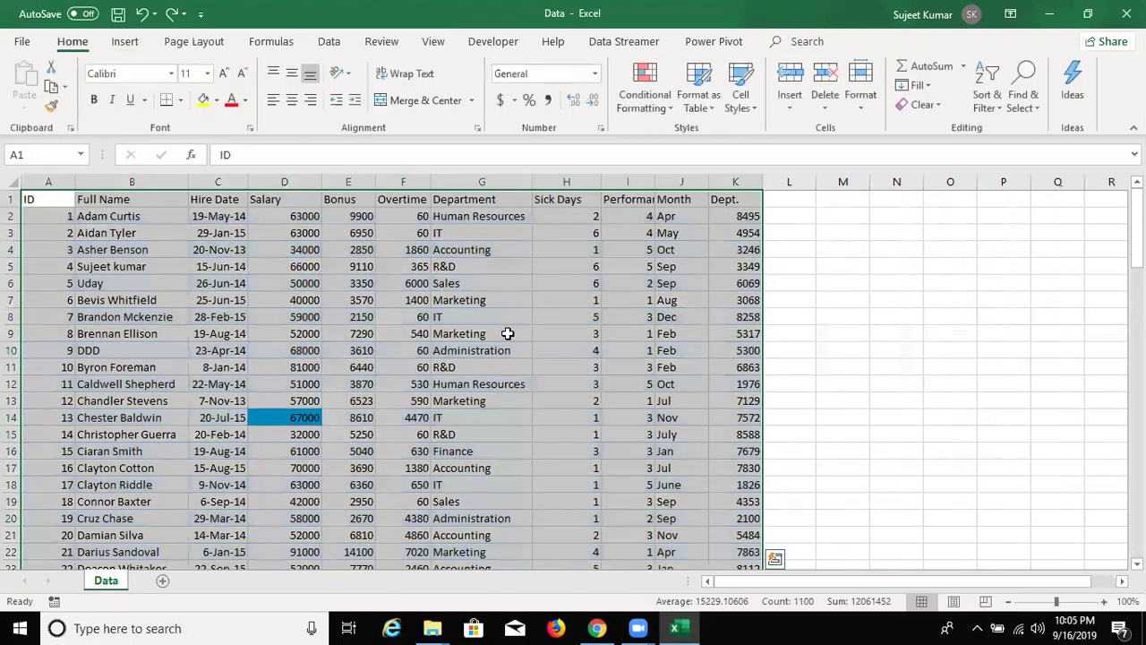
key(ctrl+s)
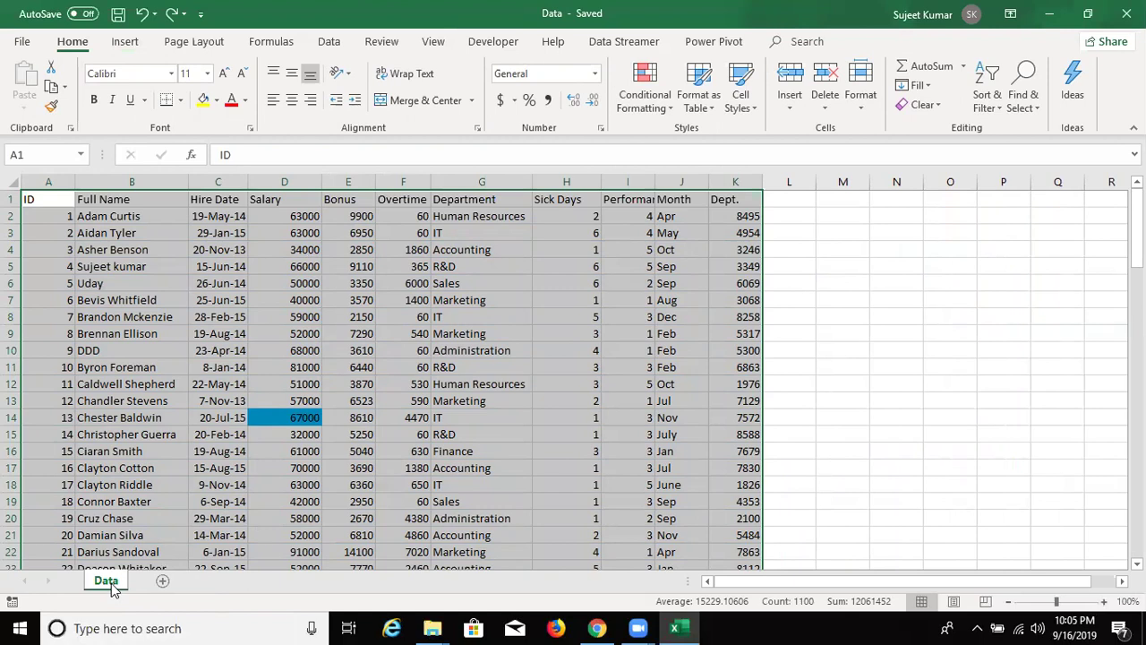
Add a new blank Sheet1 and show the Get Data list of external sources on the Data tab.
click(164, 580)
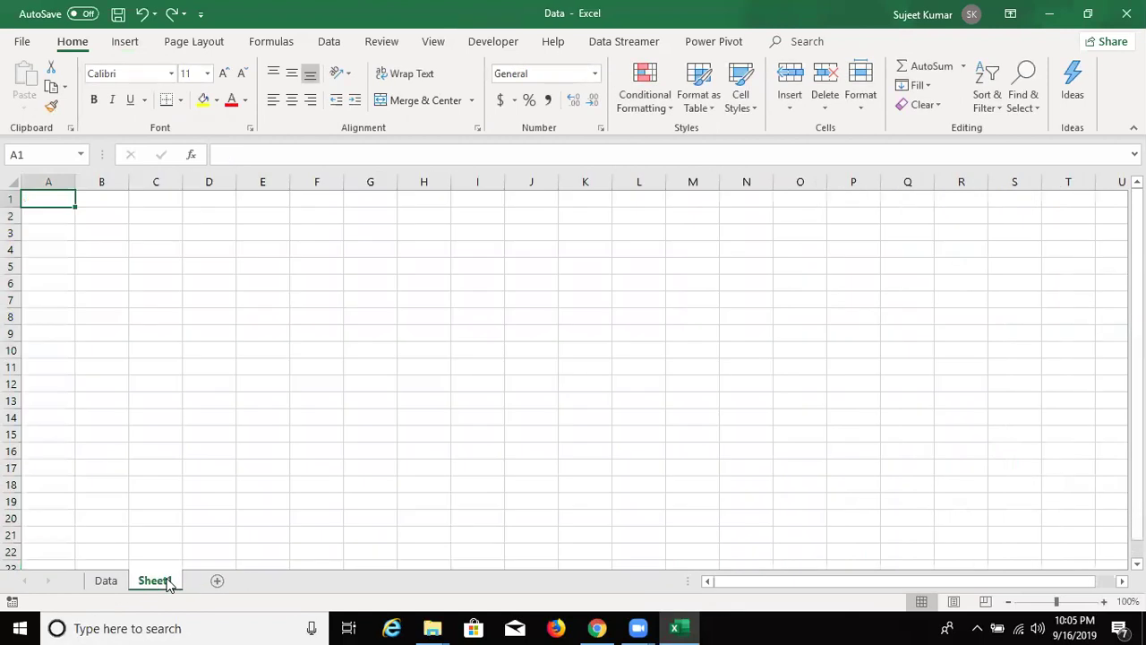
click(328, 42)
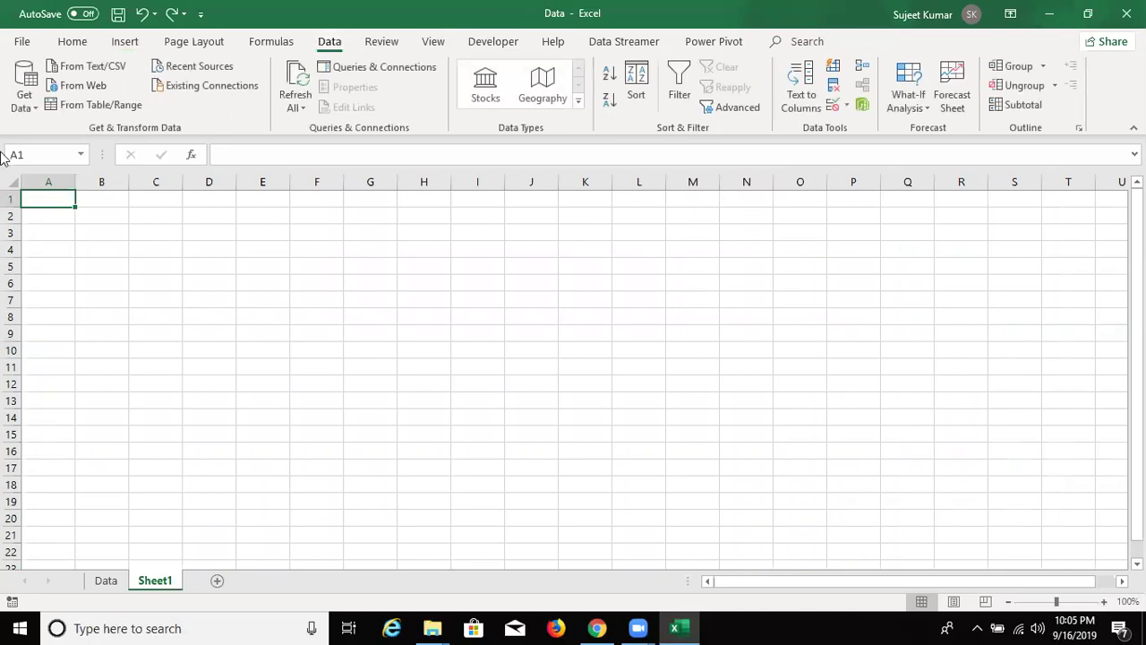
click(25, 97)
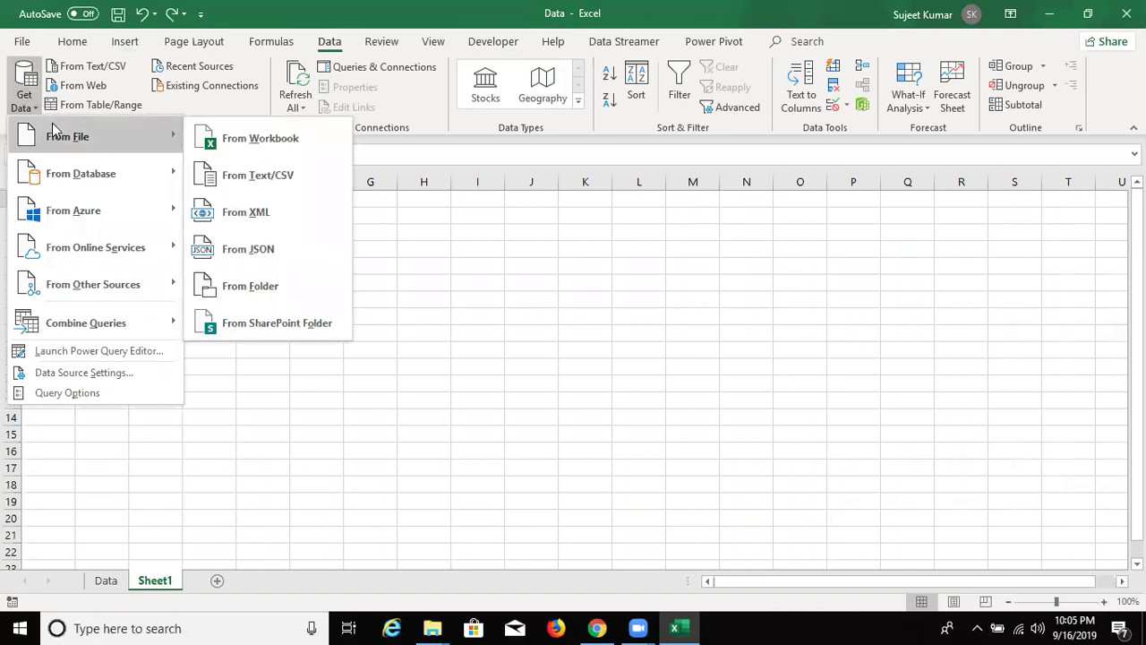
mouse_move(93, 284)
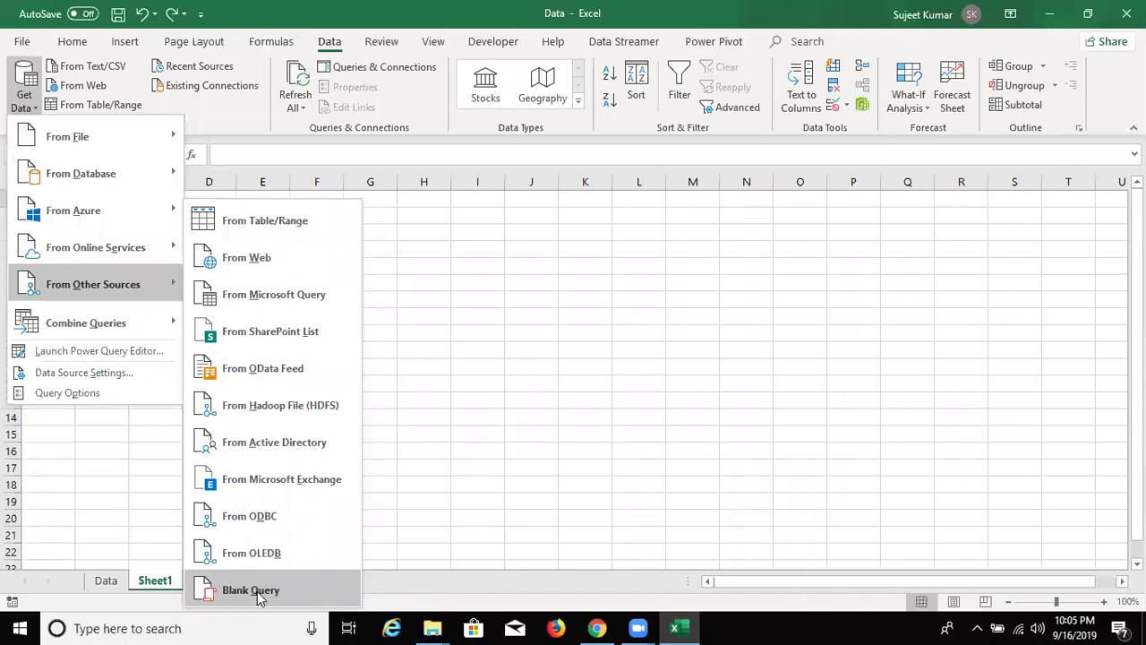
Start a Microsoft Query import with Excel Files* as source and Data.xlsm as workbook.
click(258, 299)
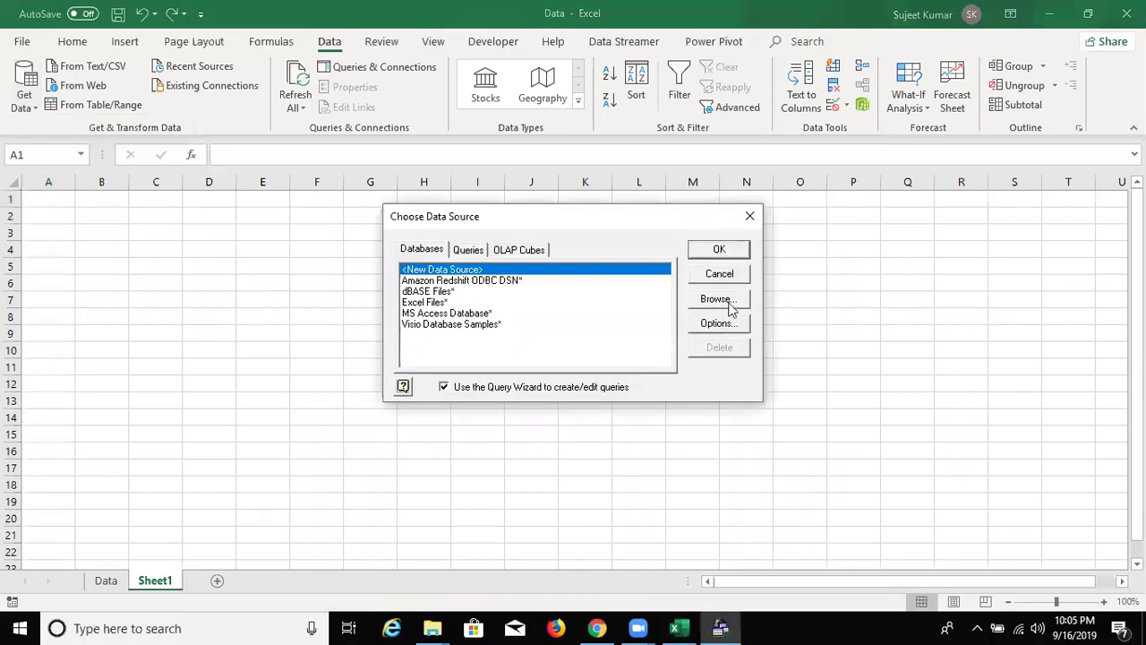
click(437, 304)
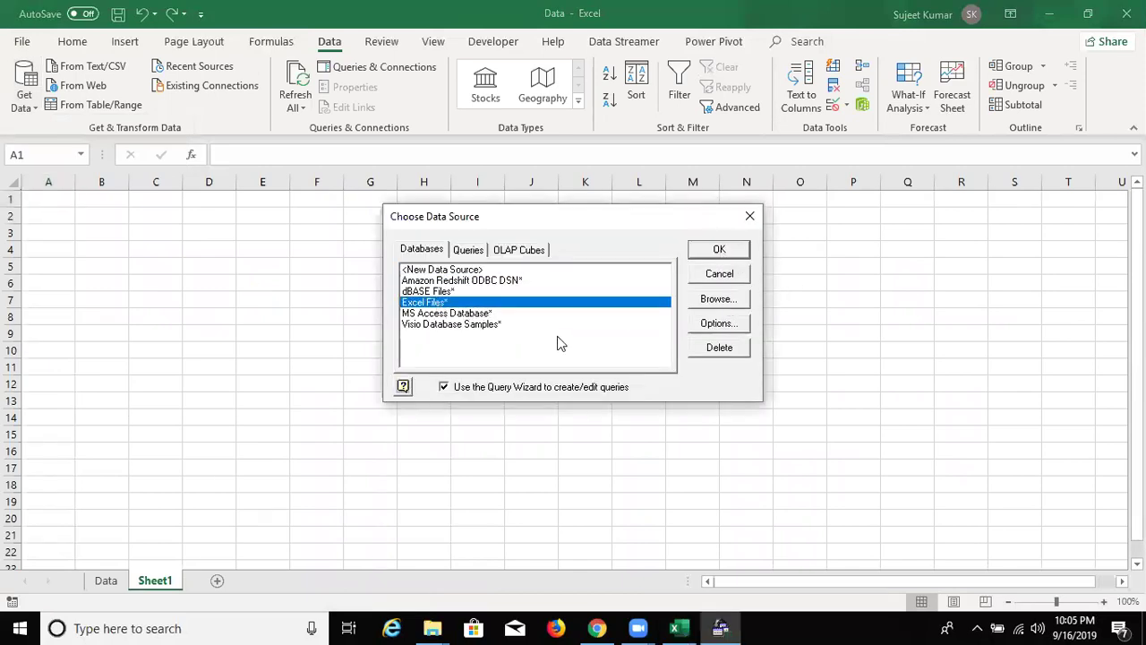
click(717, 252)
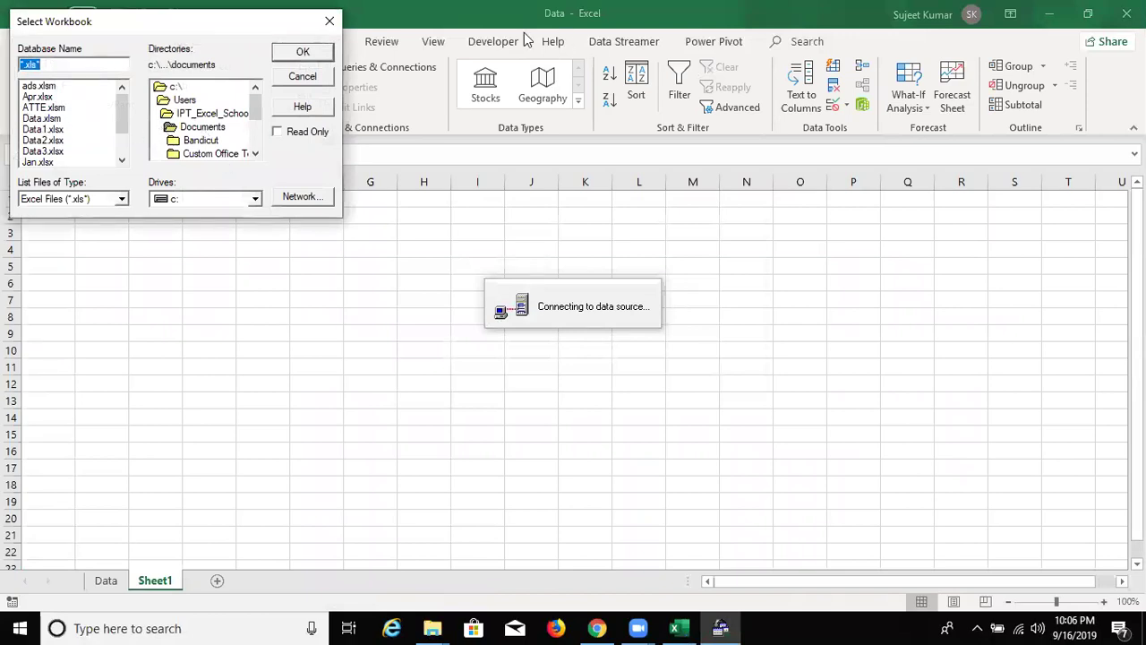
click(52, 122)
click(304, 54)
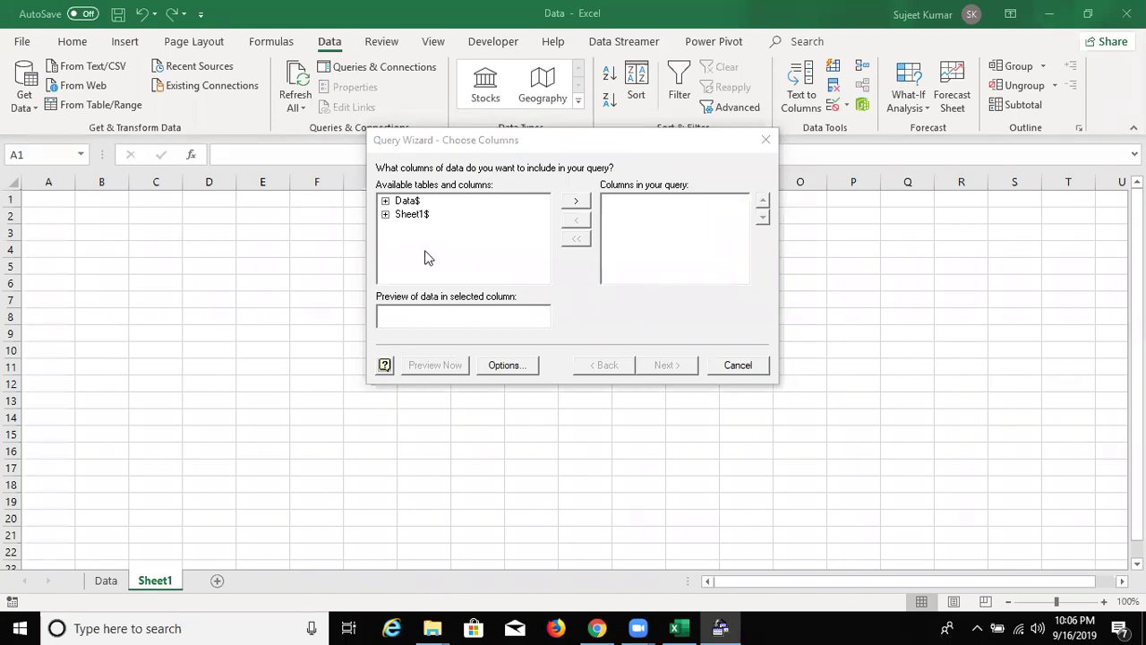
Add every Data$ column, ID through Dept#, to the query and advance to Filter Data.
click(504, 364)
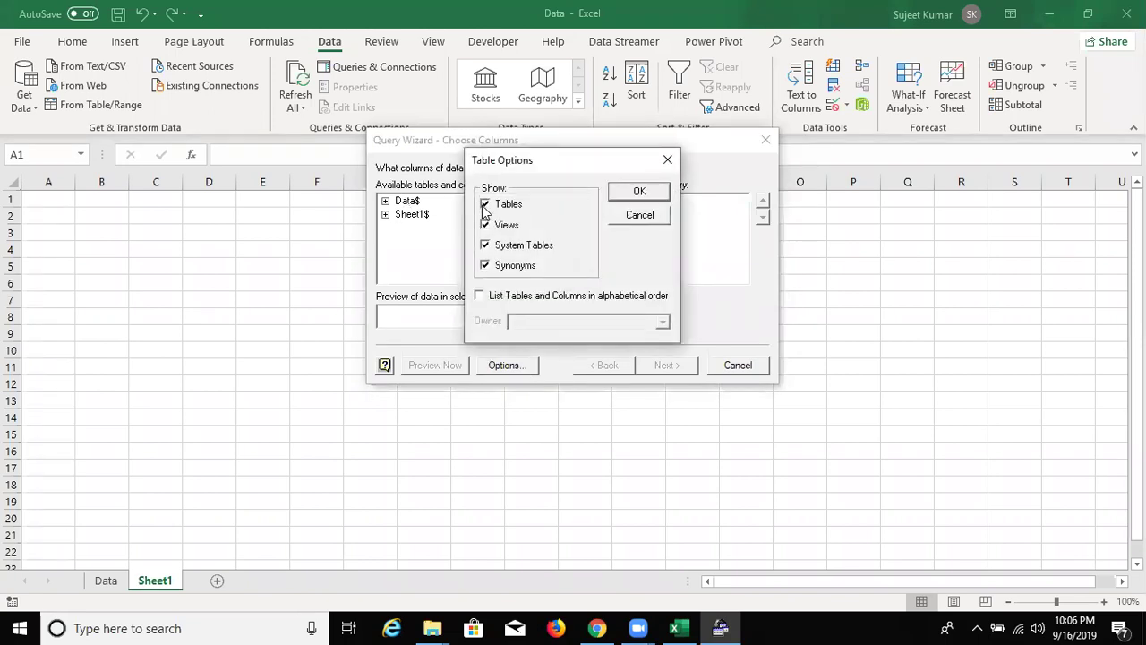
click(638, 192)
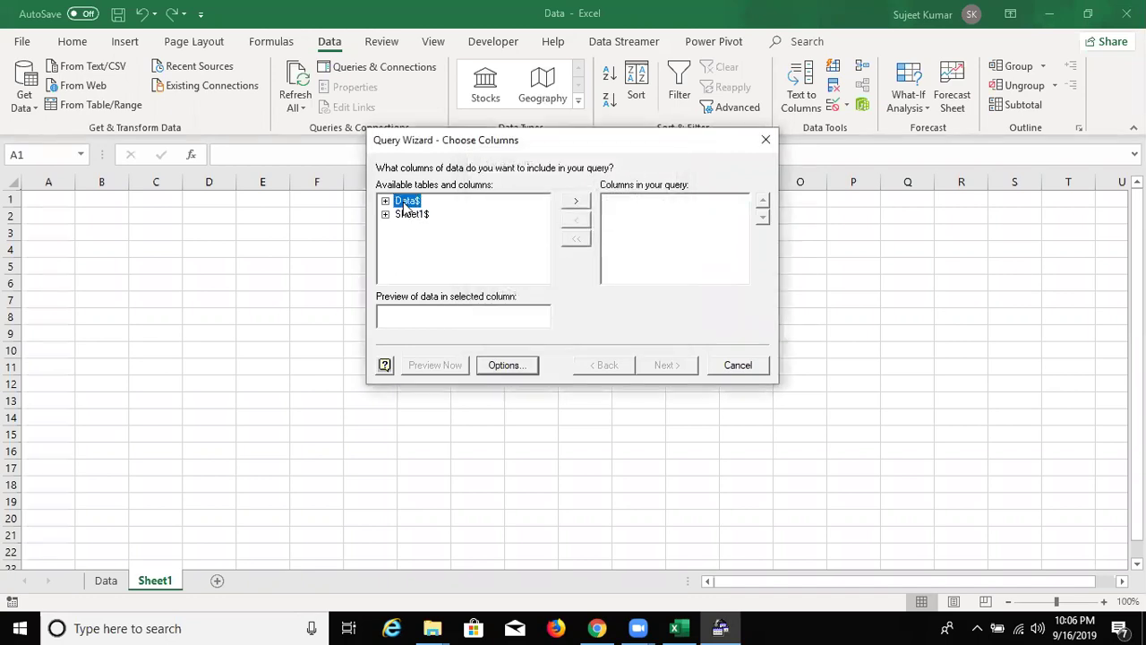
click(573, 202)
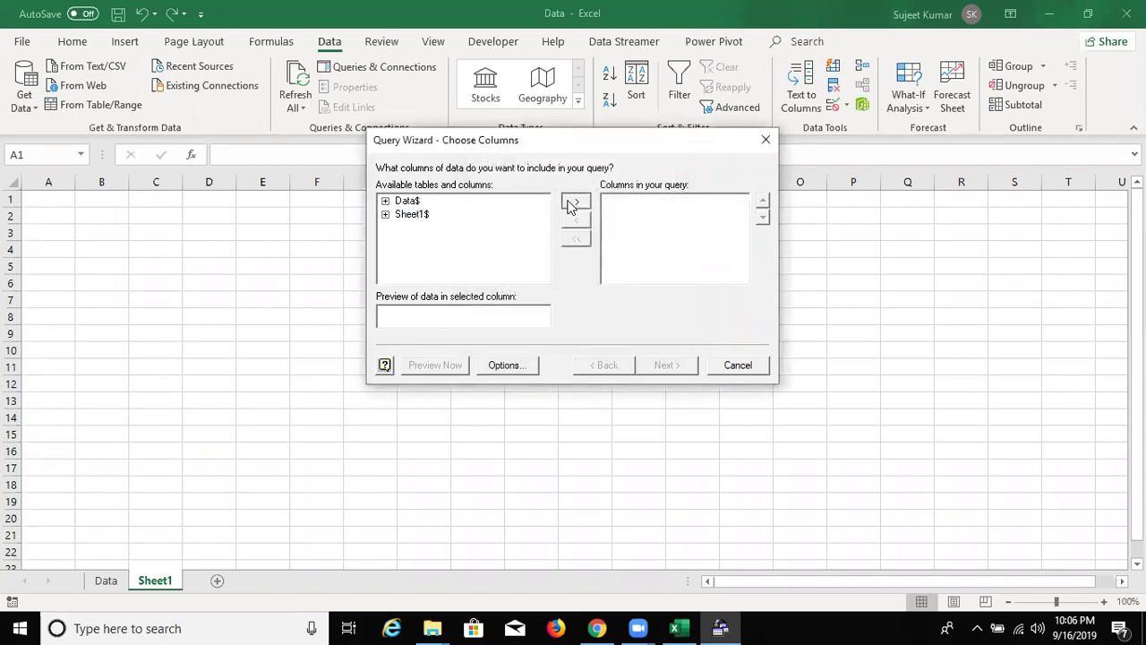
click(669, 365)
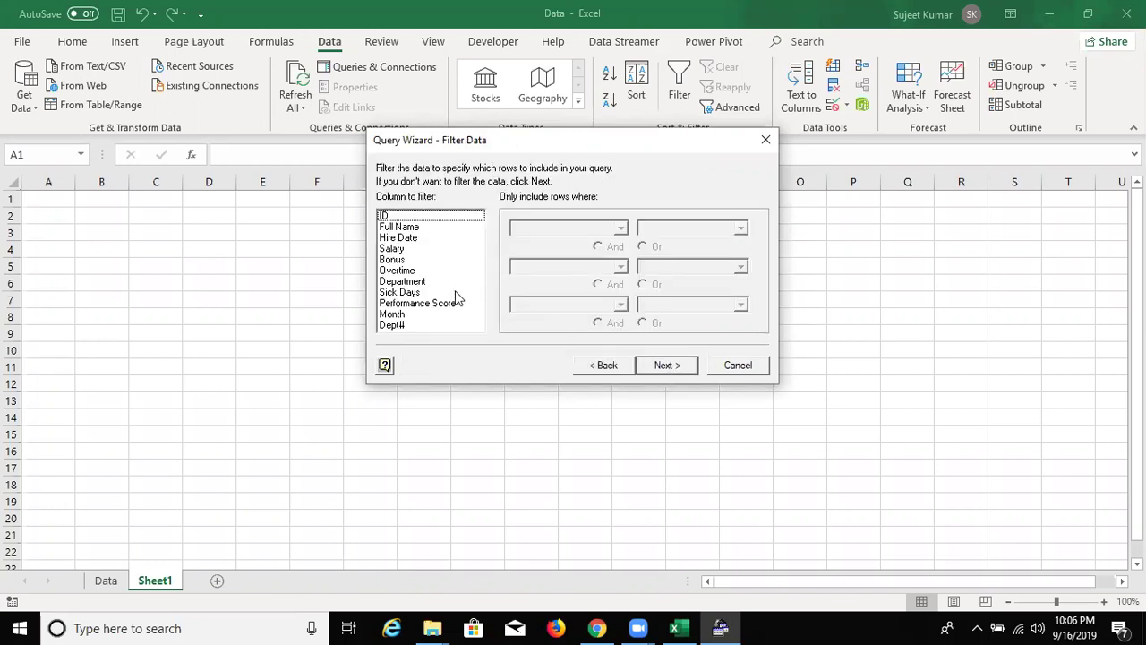
Filter the query to rows where Month equals Aug and continue to sorting.
click(428, 314)
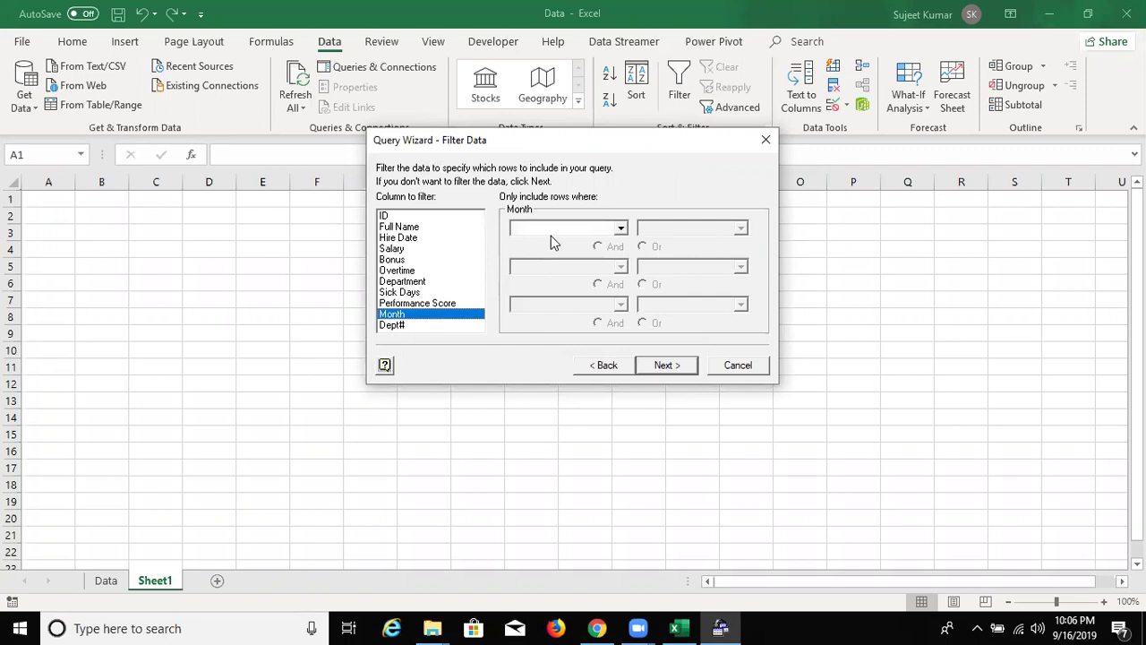
click(550, 232)
click(542, 254)
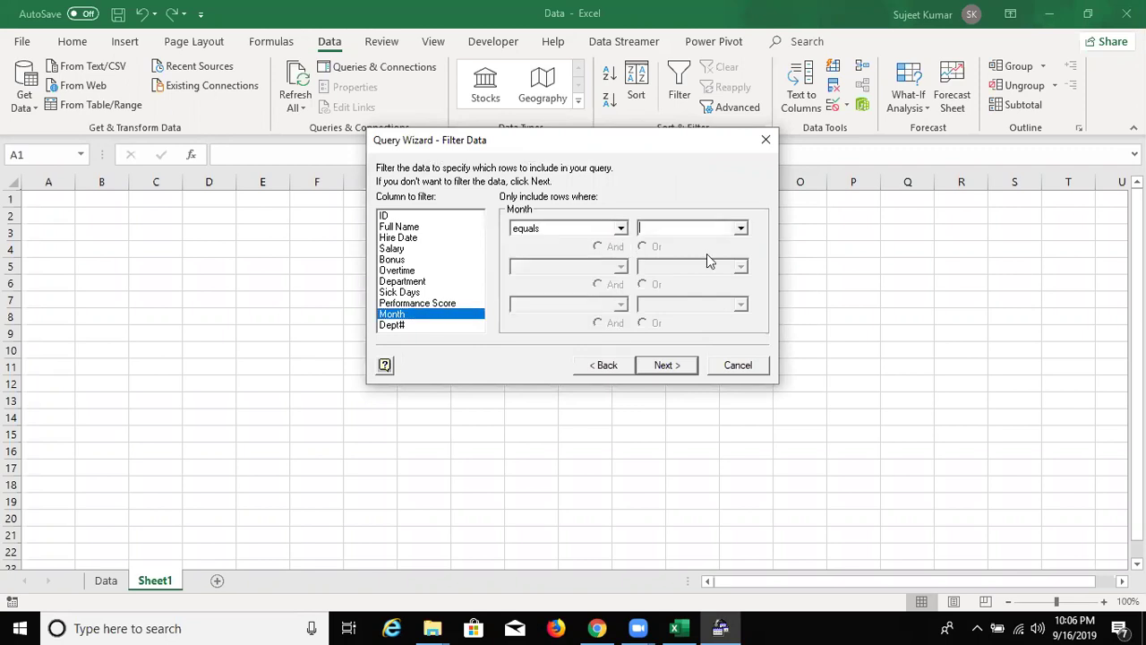
click(743, 228)
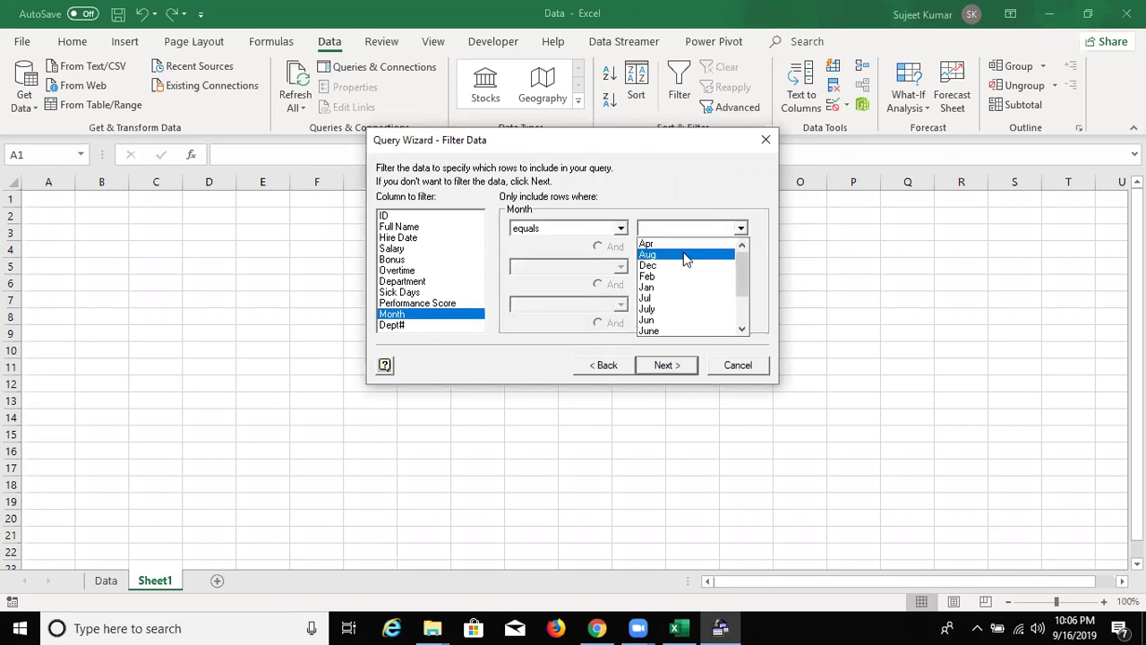
click(683, 256)
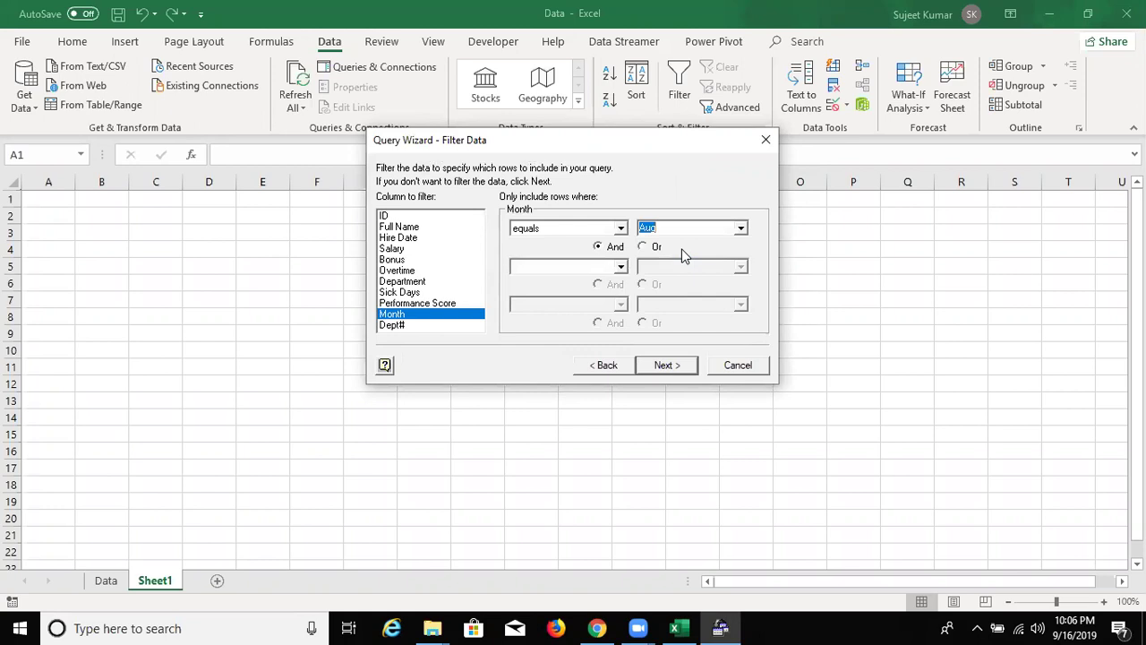
click(663, 366)
Finish the wizard and return the August rows as a table at Sheet1 cell $A$1.
click(673, 369)
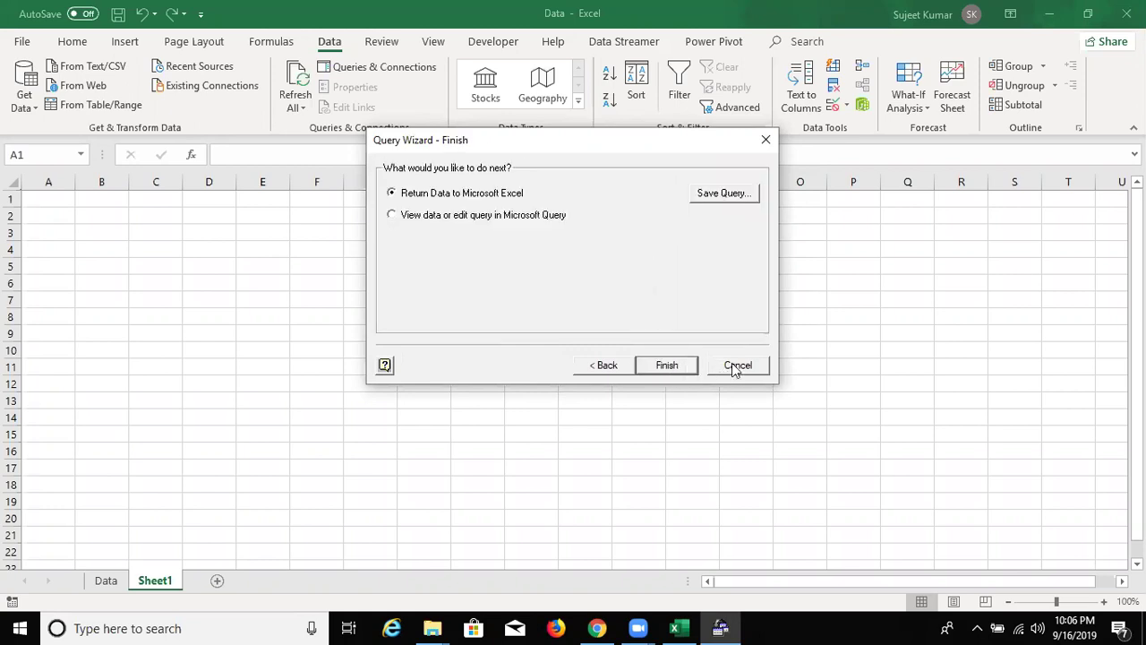
click(677, 369)
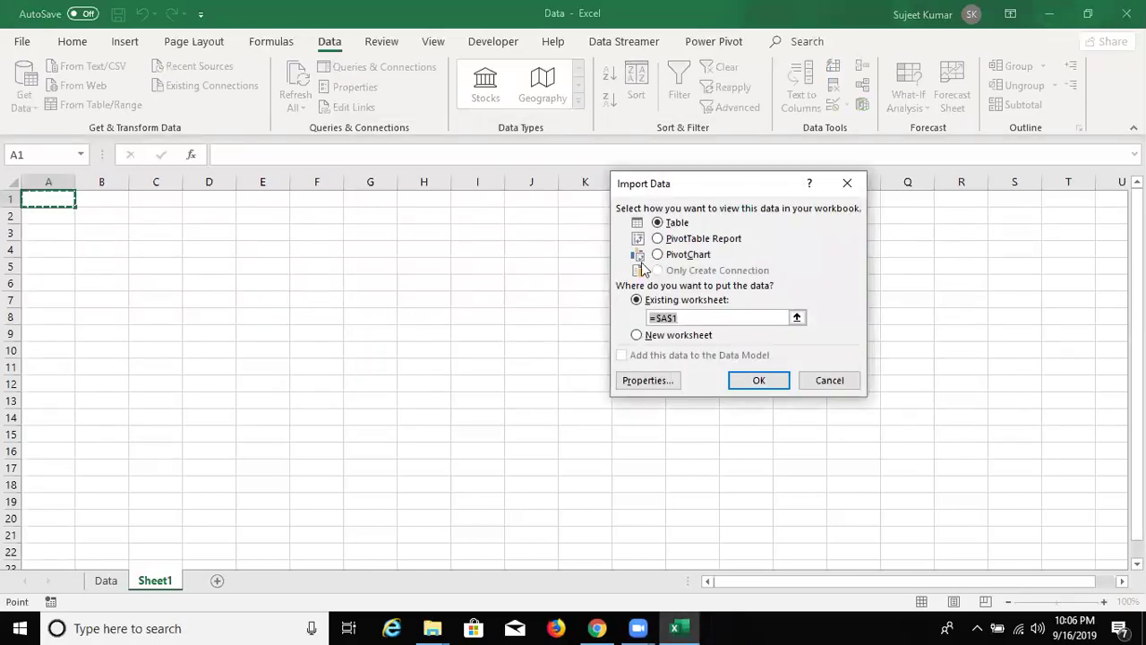
click(759, 381)
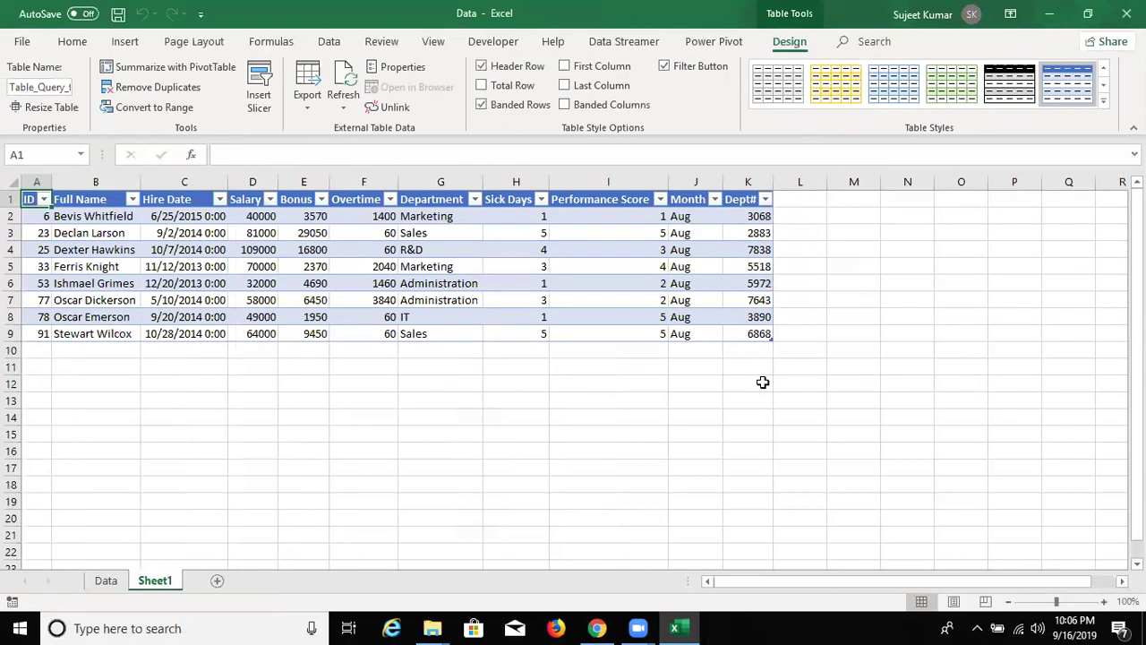
click(854, 200)
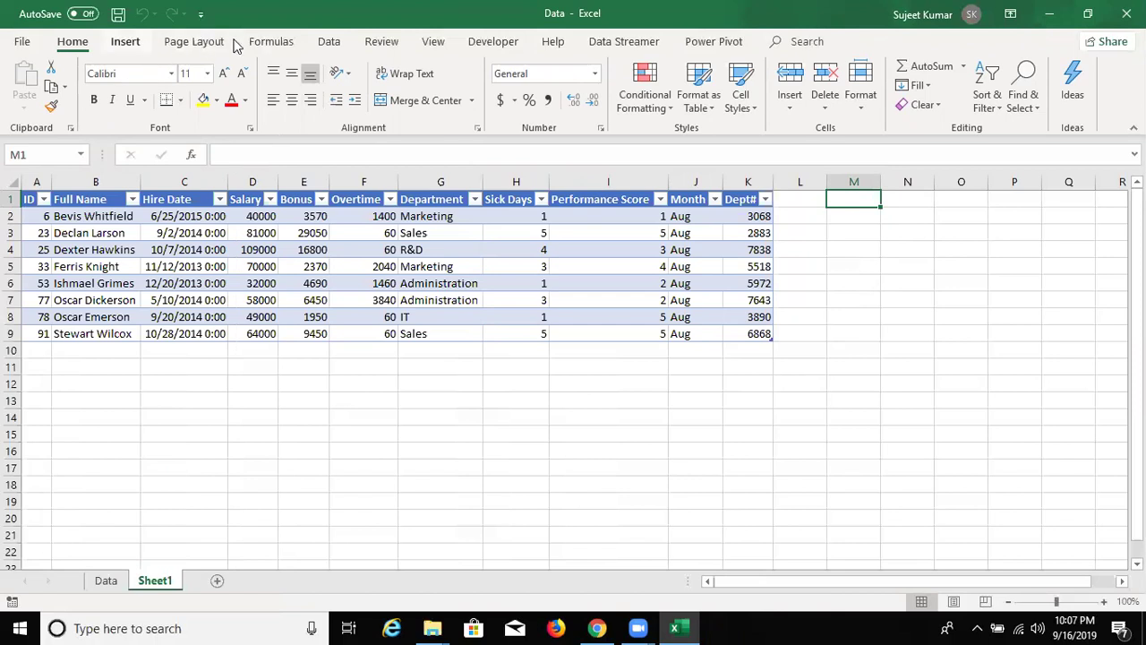
Give cell M1 a List data validation whose source is the months Jan through Dec.
click(329, 41)
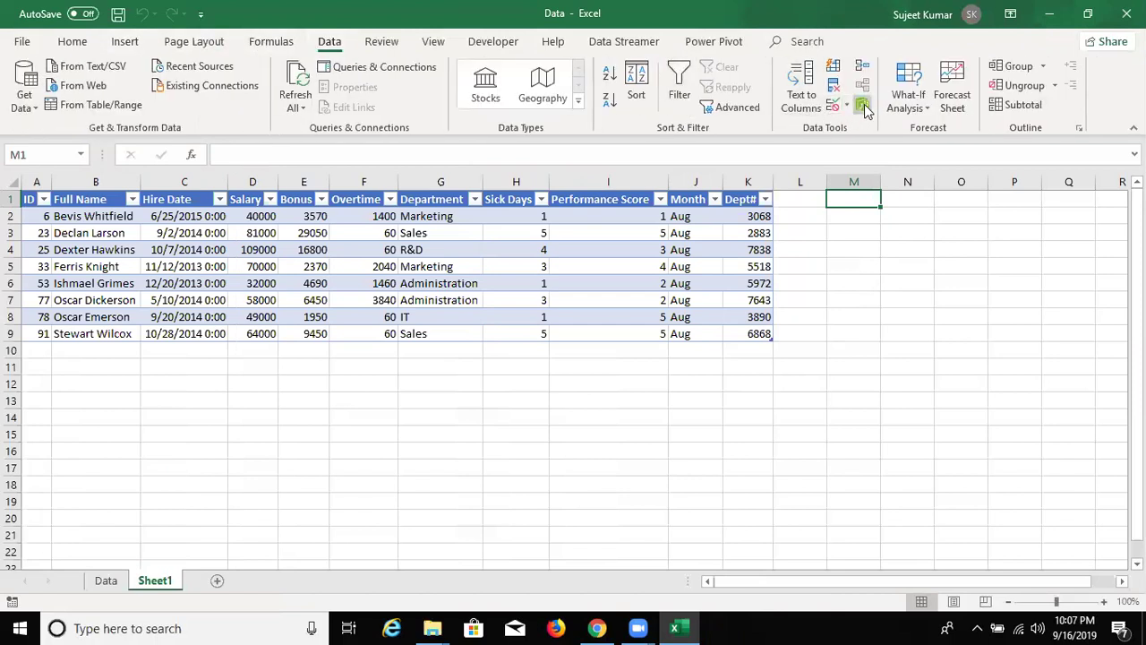
click(836, 106)
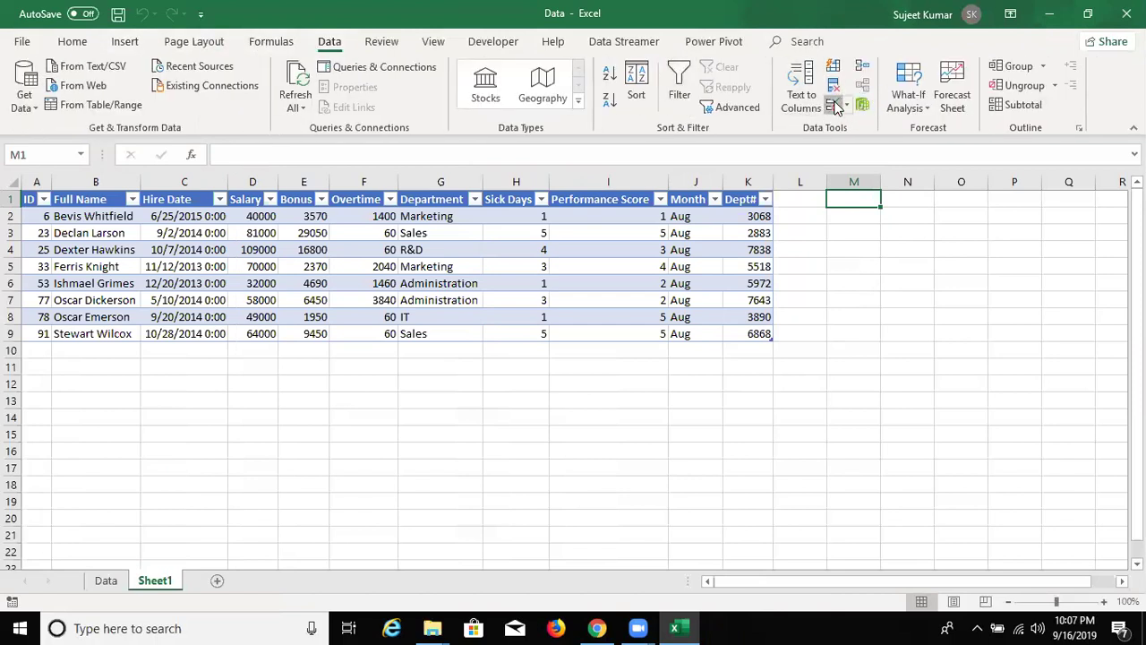
click(716, 247)
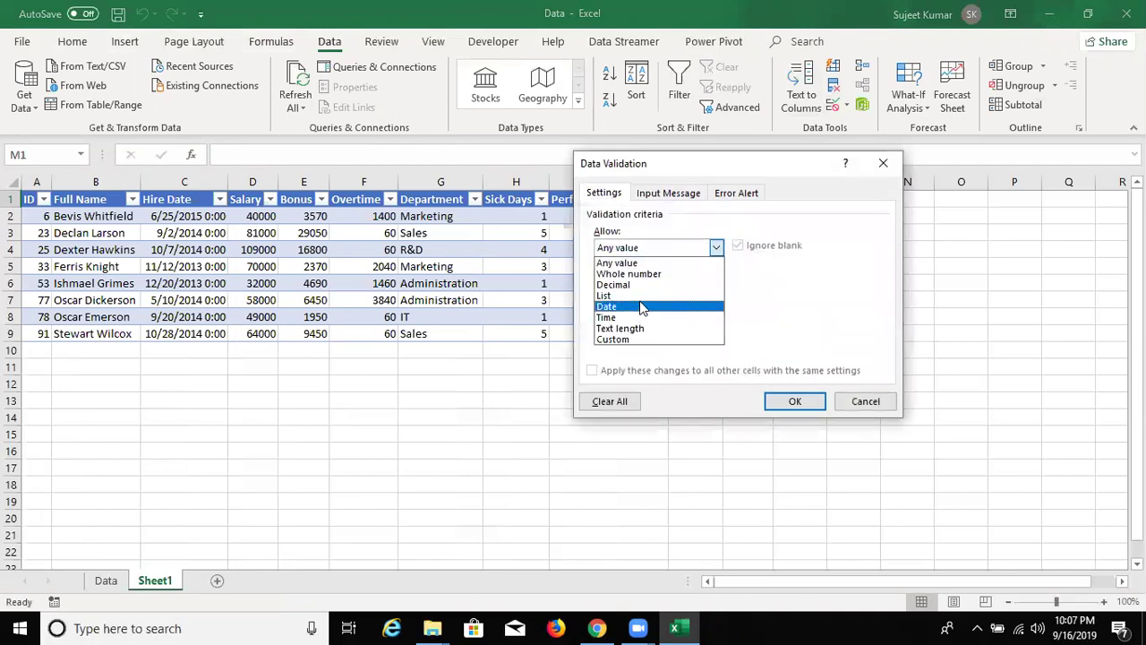
click(638, 295)
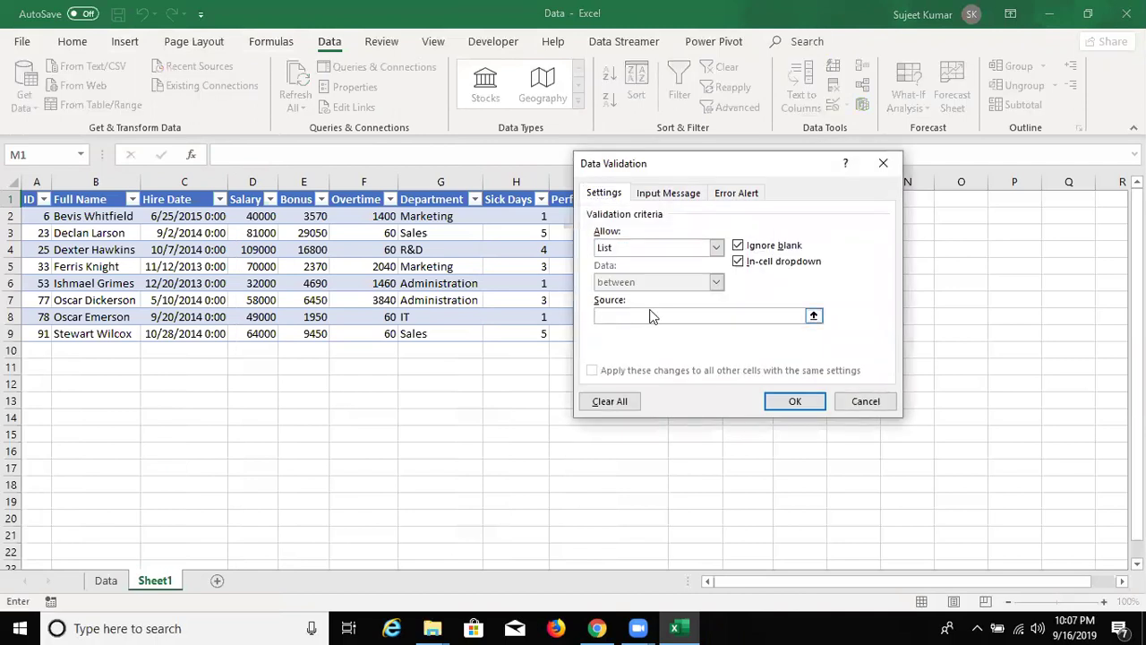
text(JAN,)
key(BackSpace)
key(BackSpace)
key(BackSpace)
key(BackSpace)
text(Jan,)
text(Feb,Mar)
text(,Apr,May,Jun,Jul,Aug,Sep,Oct)
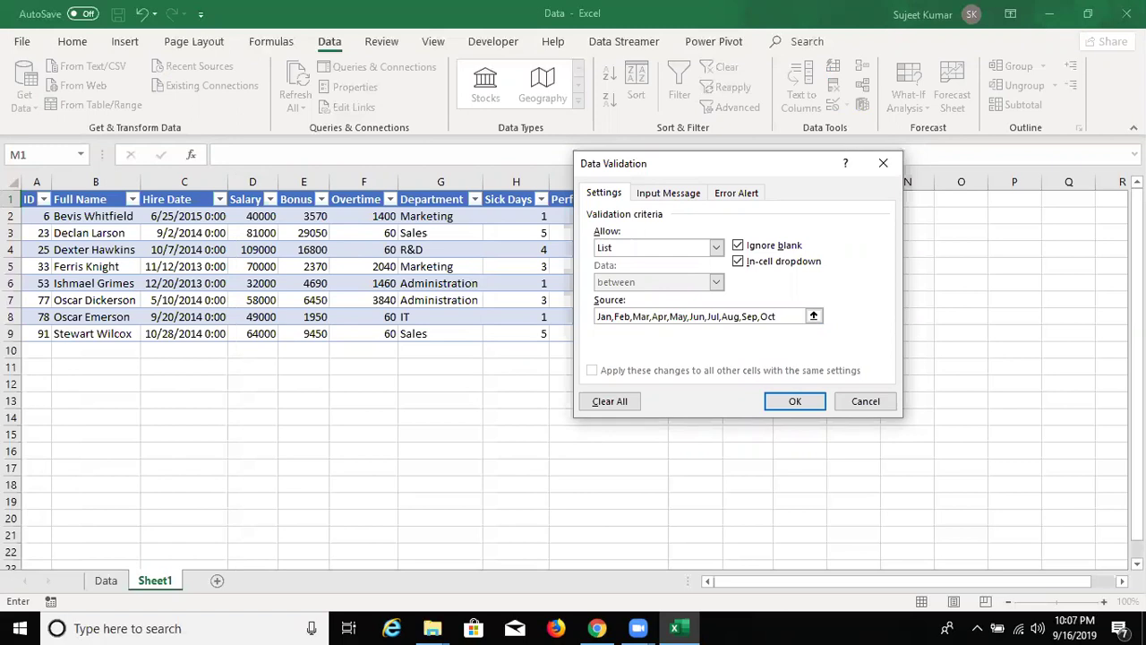
text(Nov,)
text(Dec)
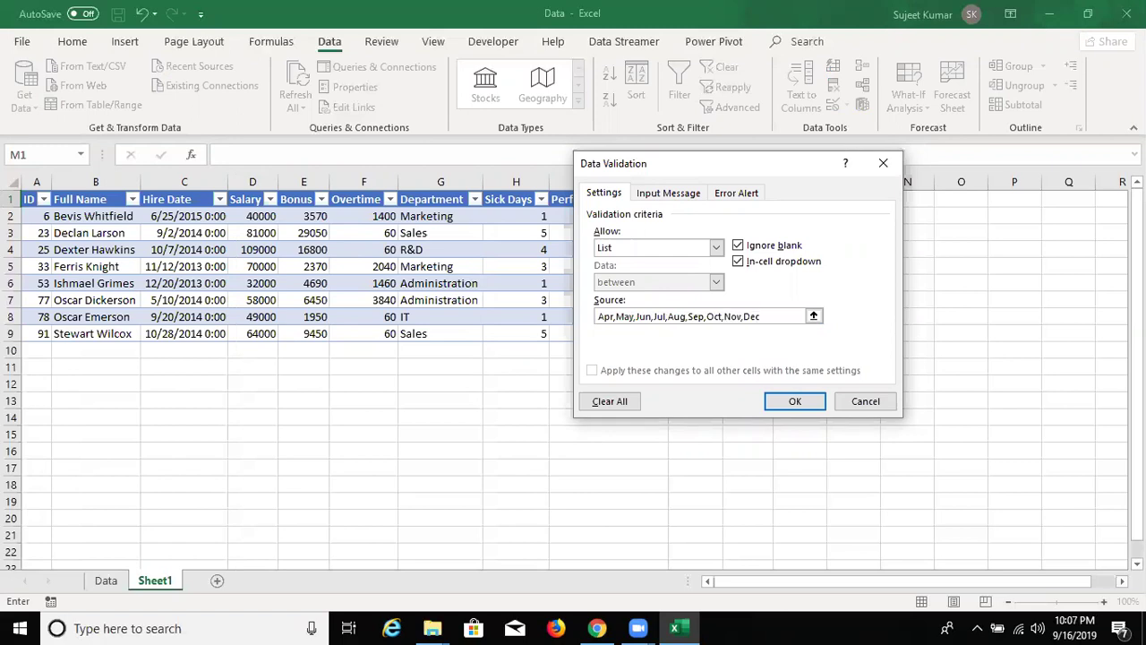
click(781, 403)
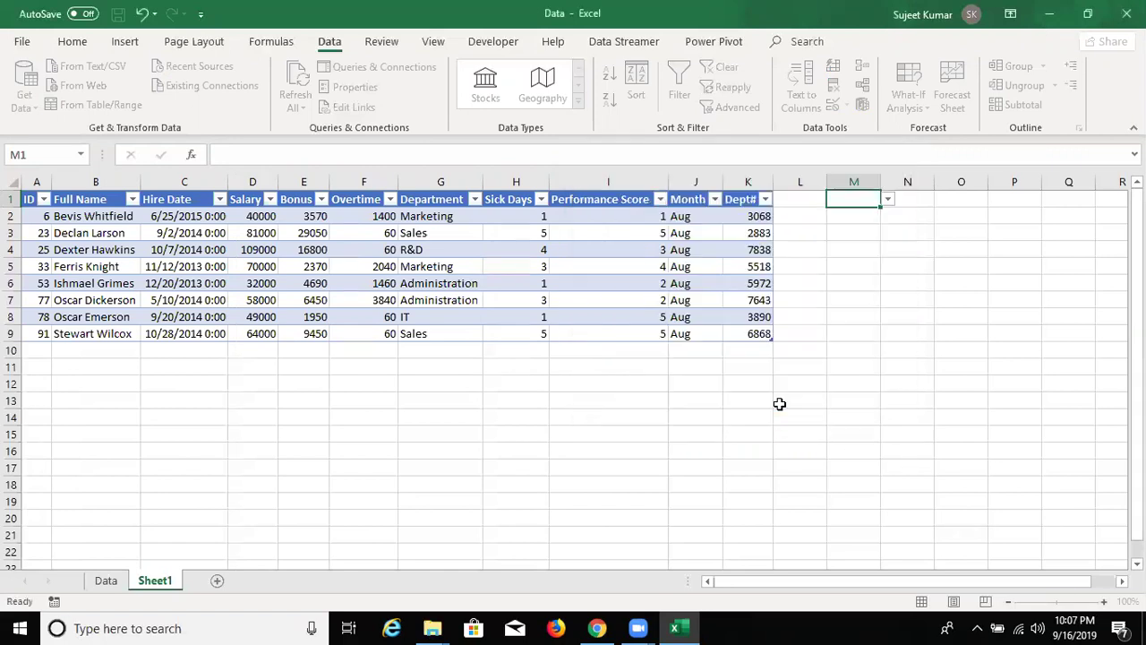
Choose Jan in M1's drop-down, then select a cell inside the imported table.
click(888, 199)
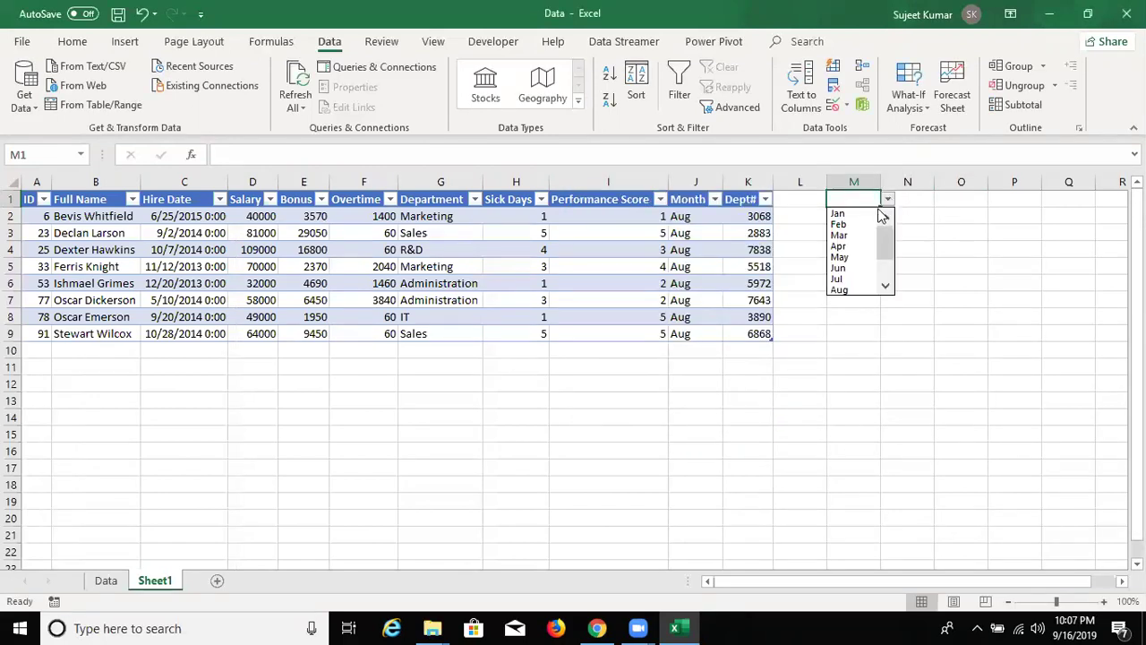
click(874, 214)
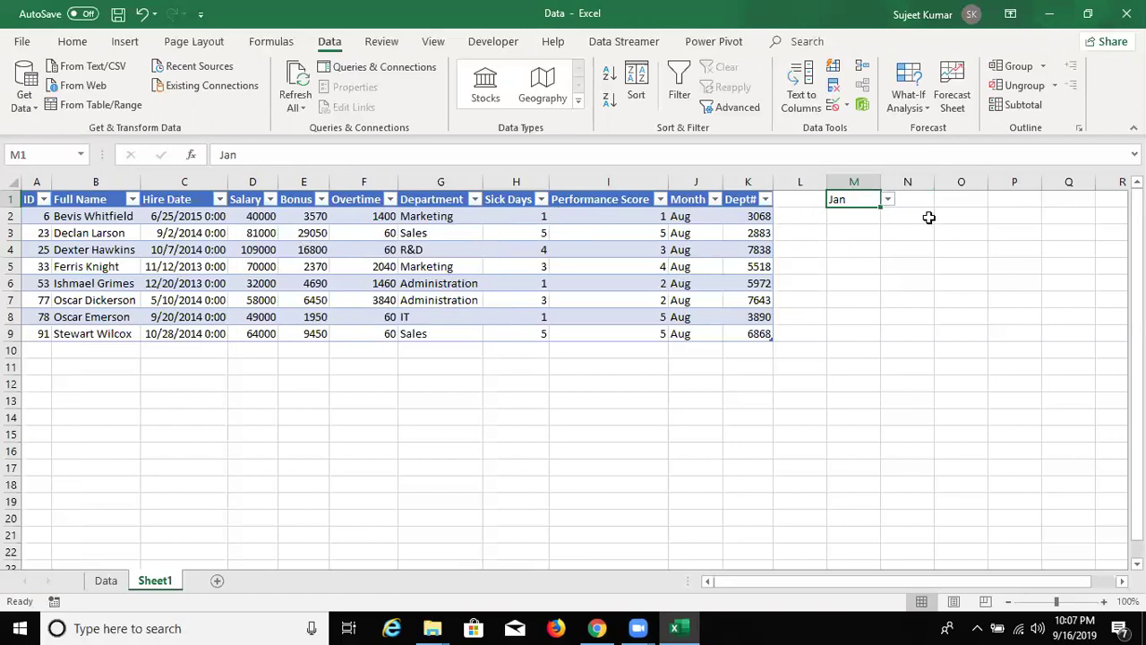
click(324, 269)
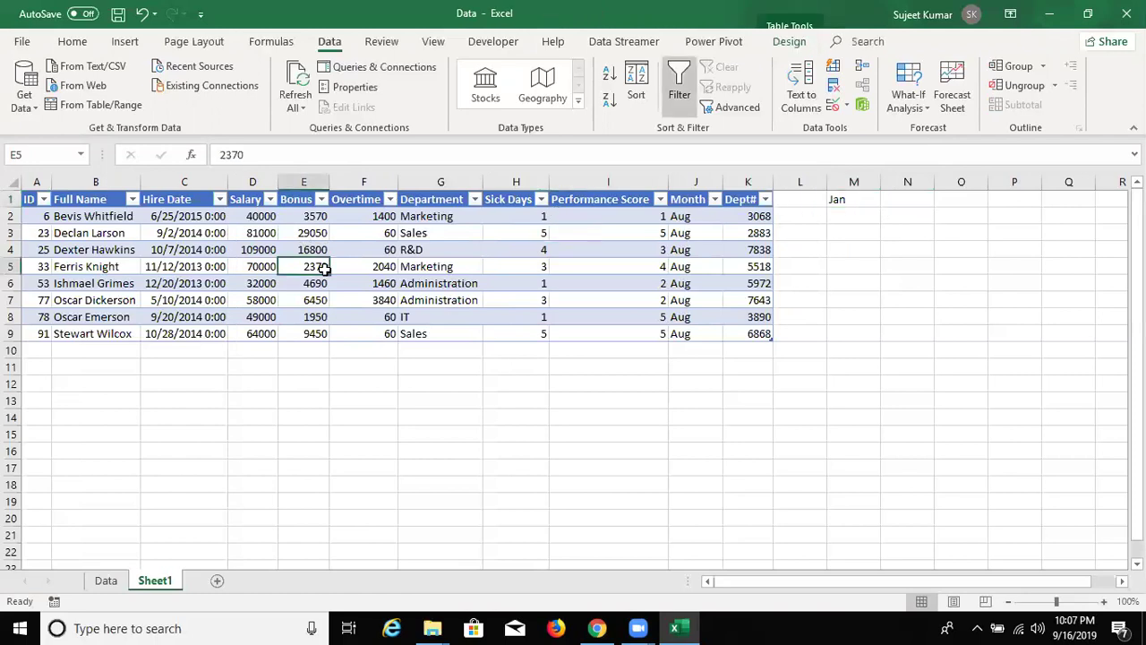
Open Connection Properties for 'Query from Excel Files' from the Queries & Connections pane.
click(340, 69)
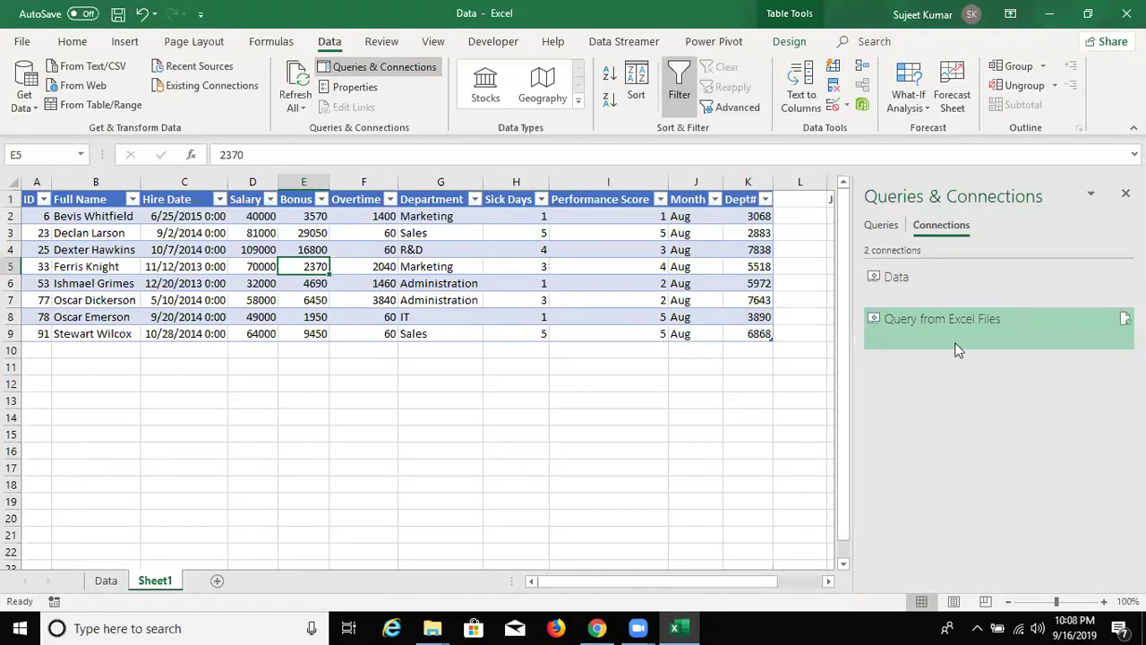
click(950, 338)
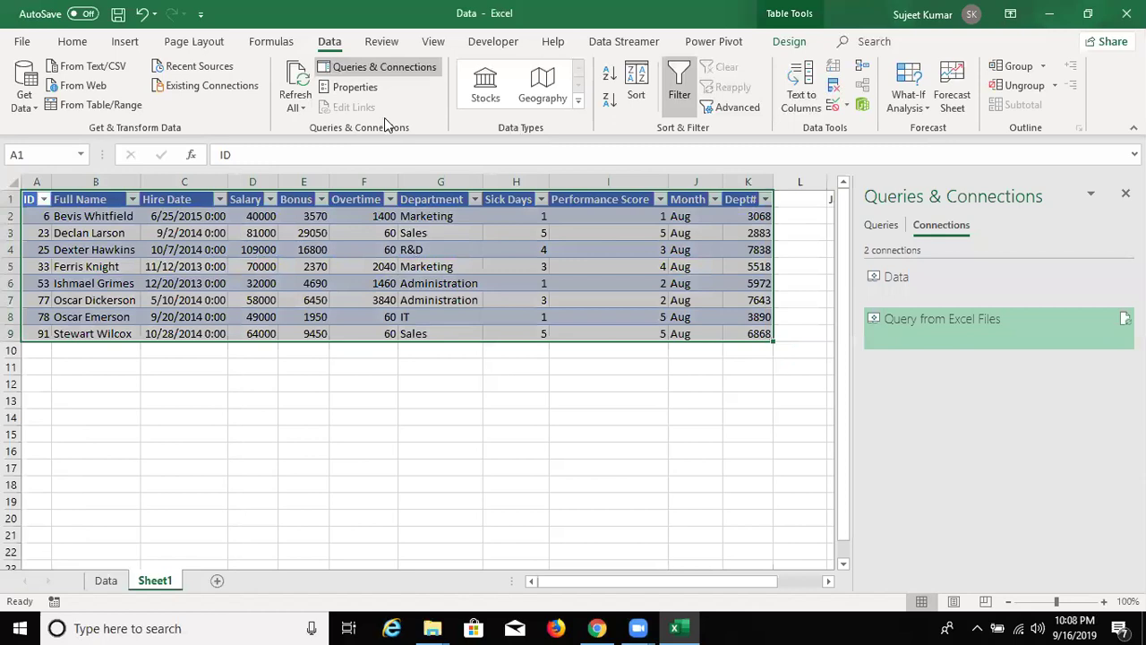
click(354, 88)
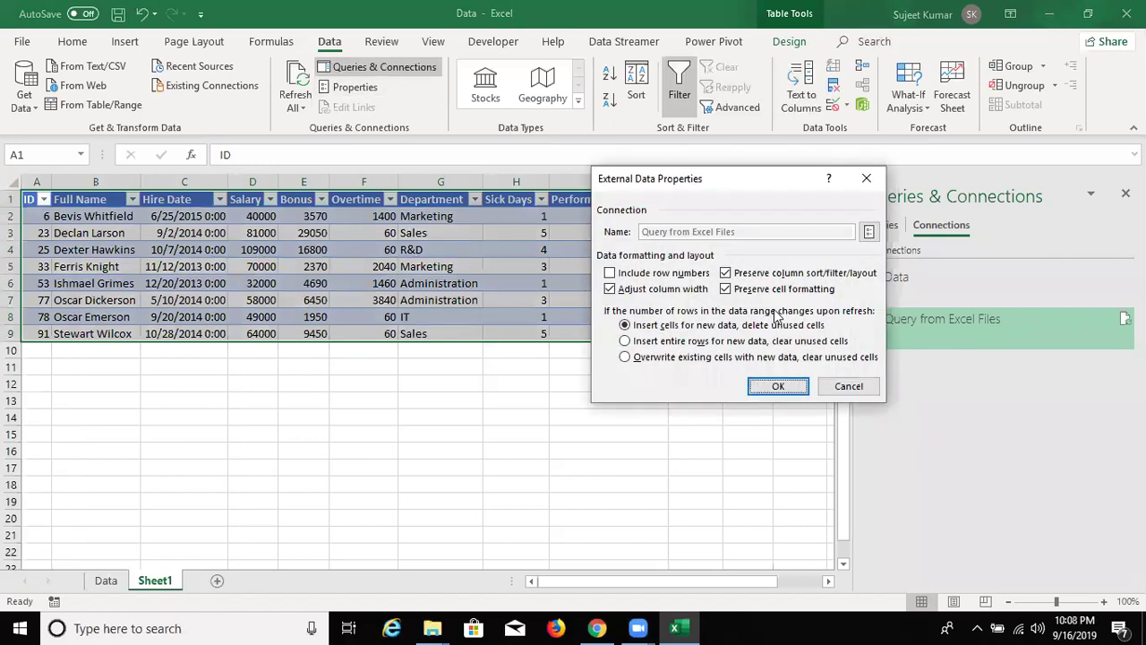
click(849, 387)
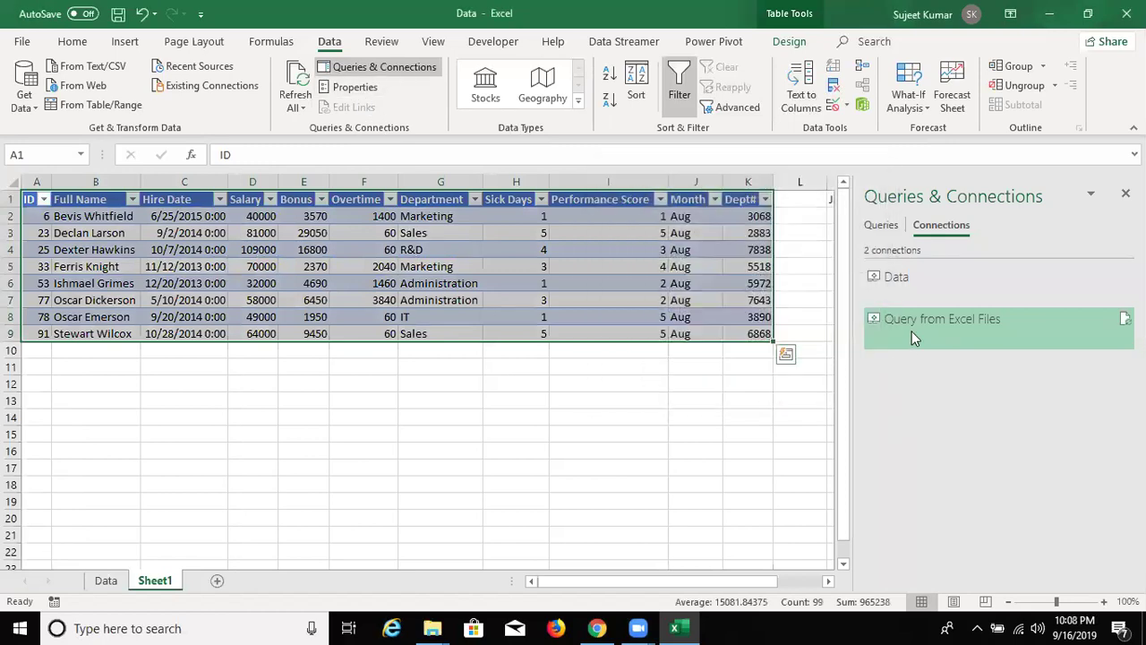
double_click(912, 331)
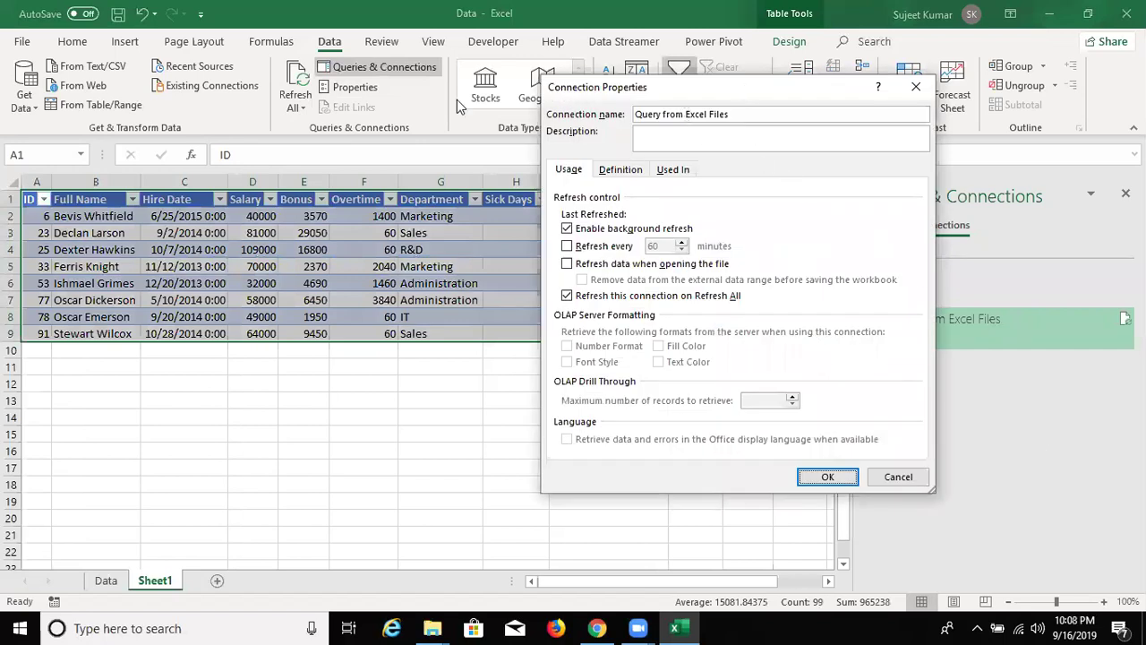
On the Definition tab, change the command text's WHERE clause from 'Aug' to the ? placeholder.
drag(744, 95, 422, 103)
click(305, 179)
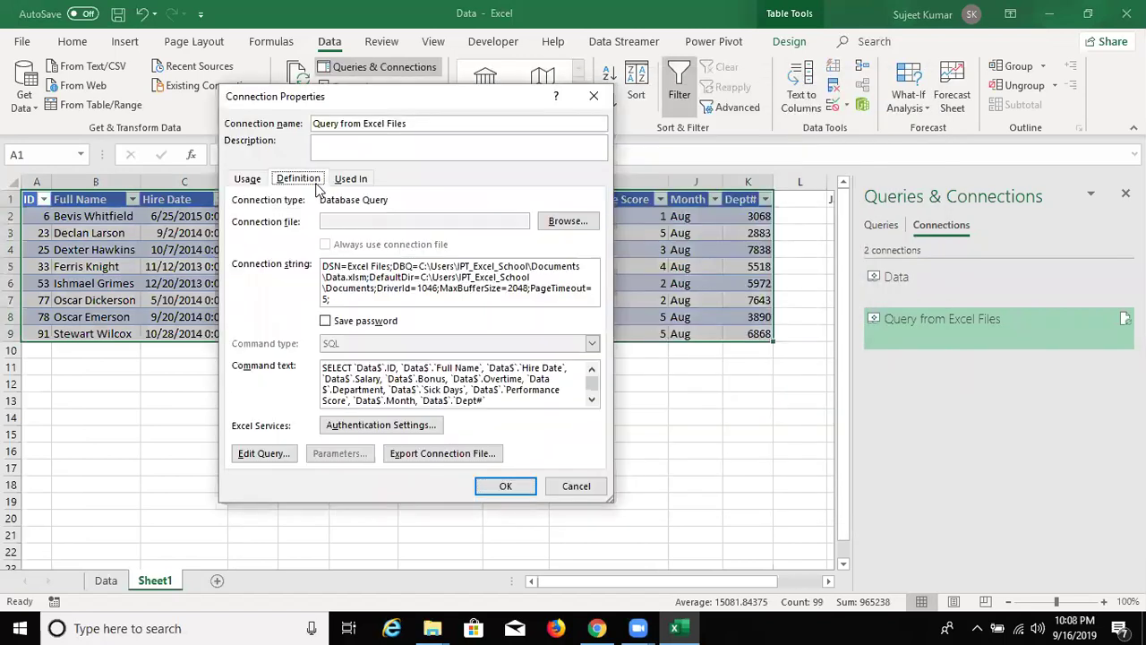
drag(494, 400, 333, 352)
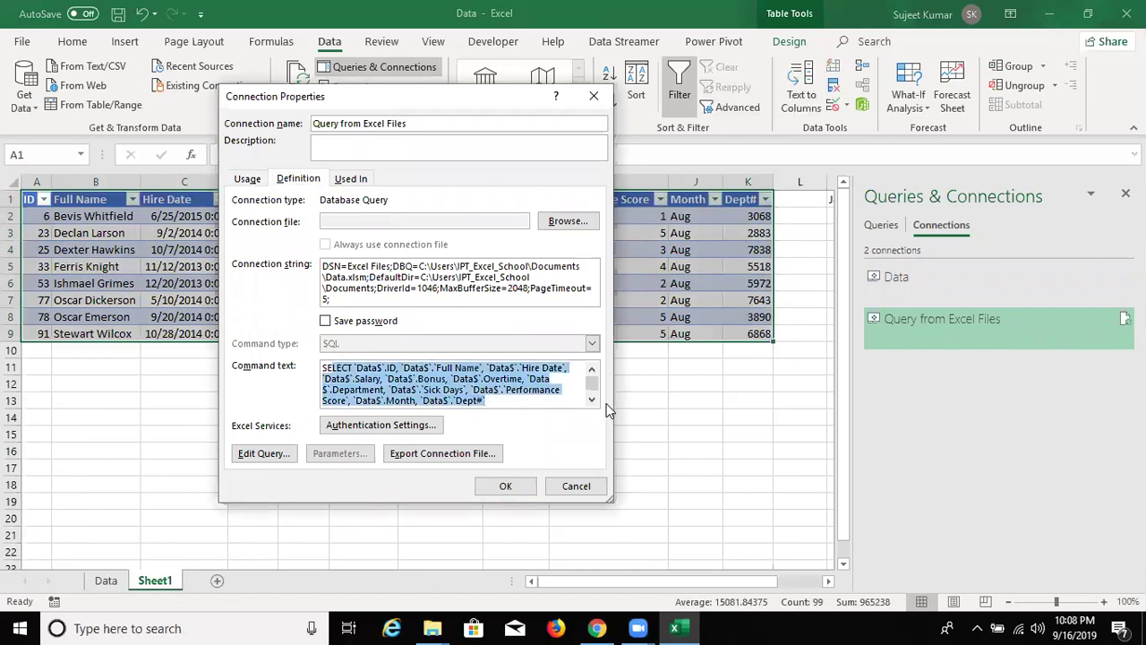
click(591, 399)
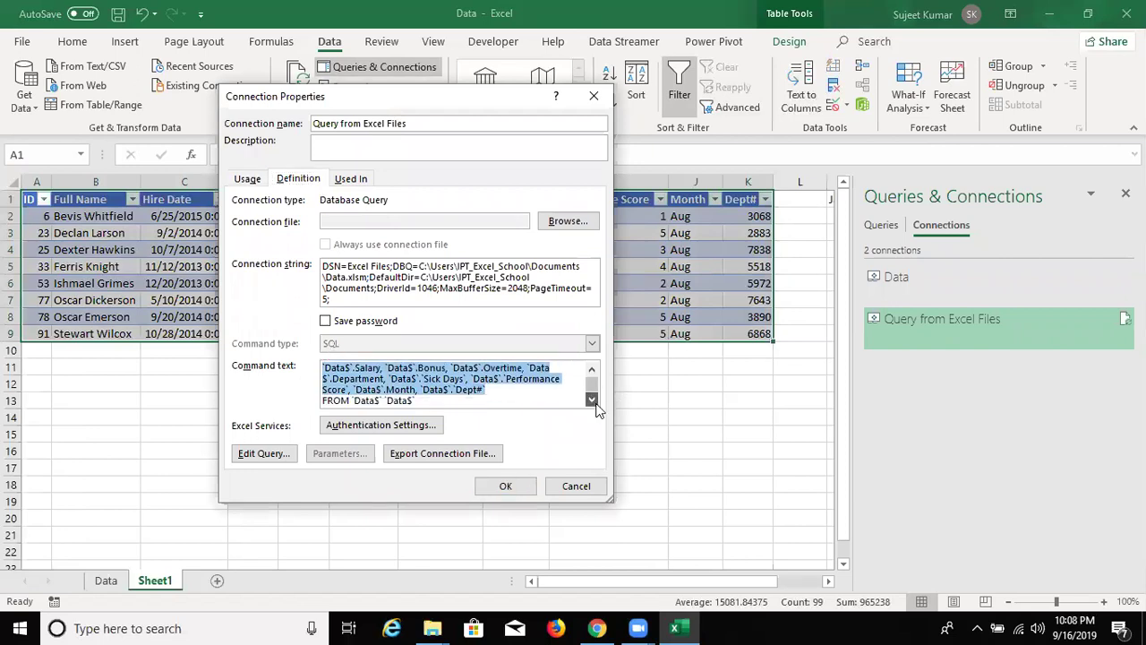
click(444, 397)
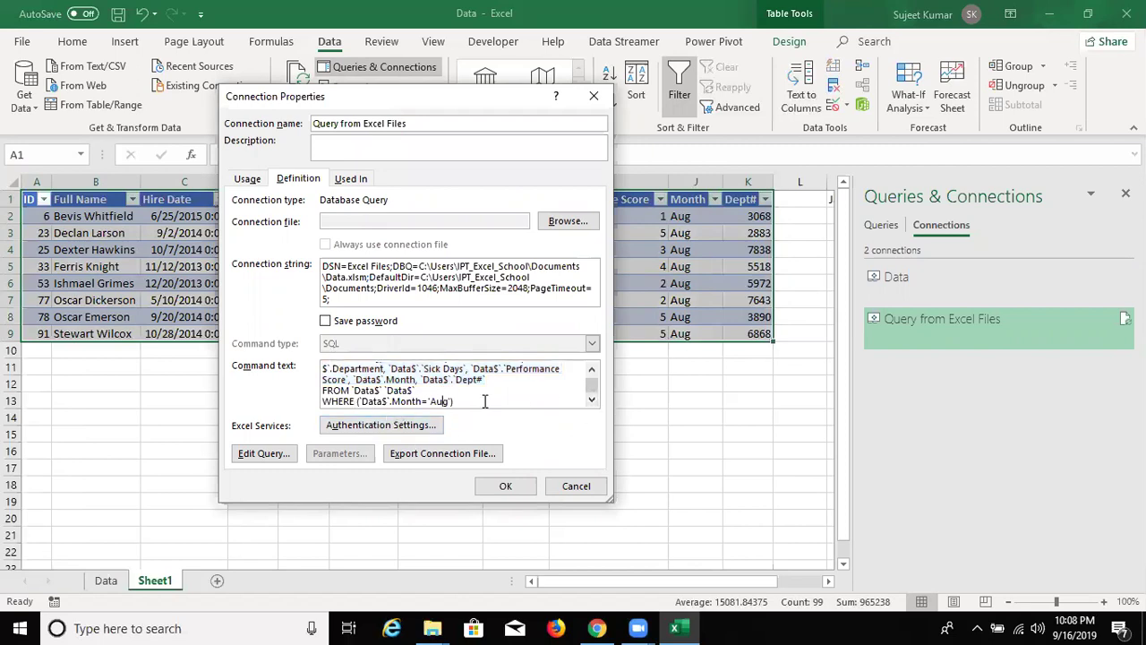
key(BackSpace)
key(BackSpace)
key(BackSpace)
key(BackSpace)
key(Delete)
key(Delete)
text())
text(?)
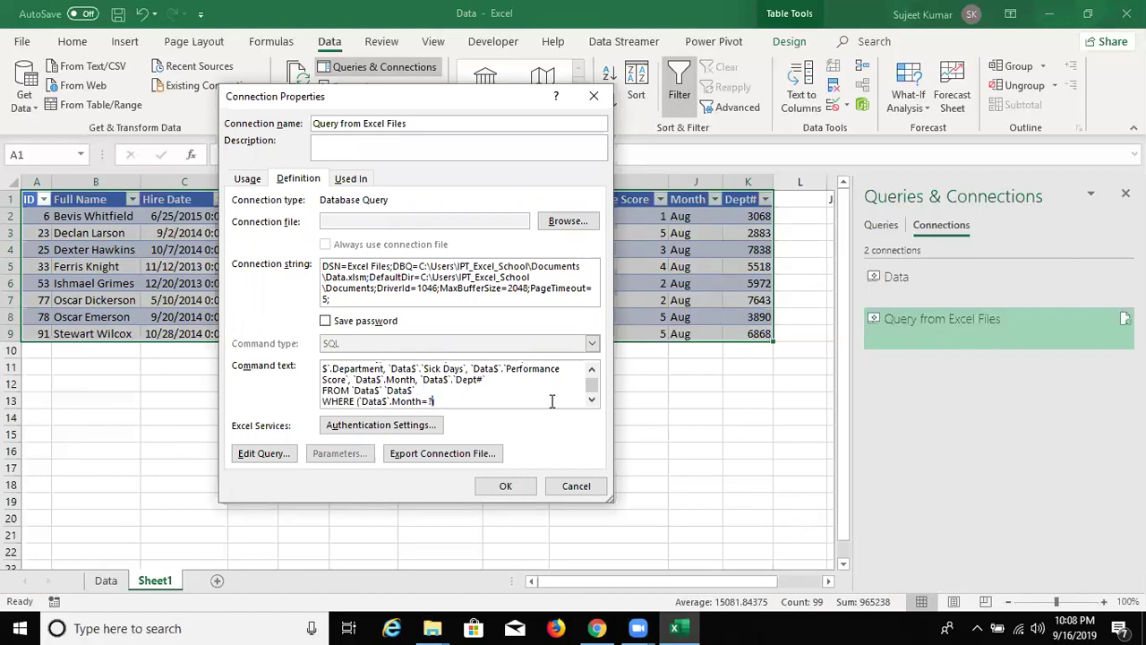
Bind the query parameter to cell M1, remembering it and refreshing automatically on change.
click(505, 485)
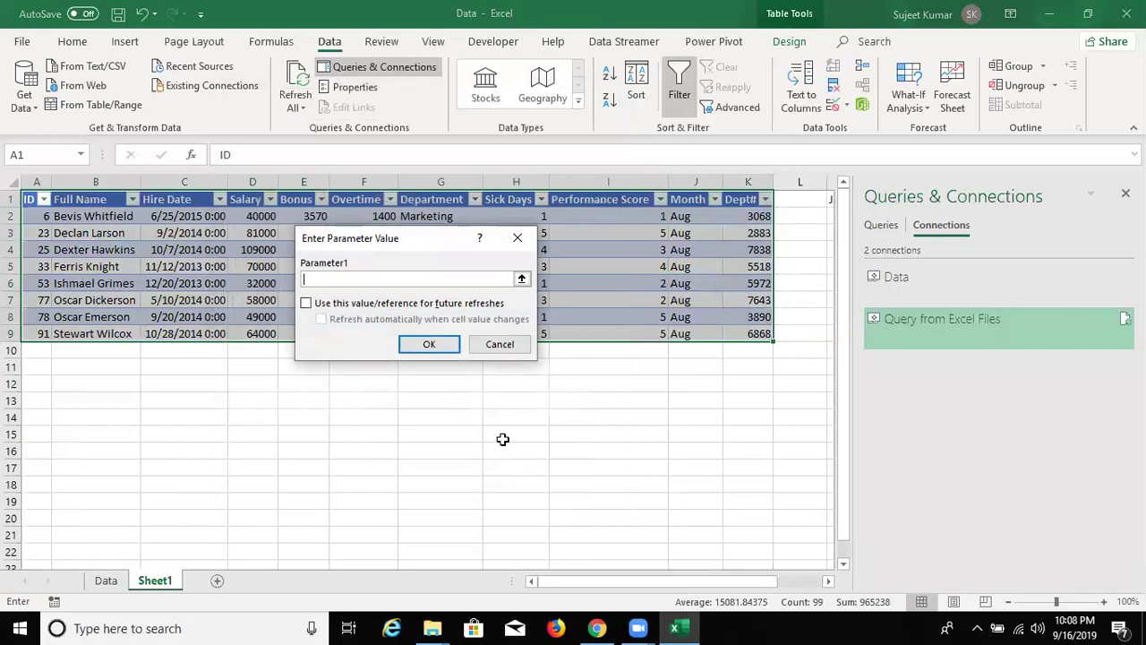
click(344, 305)
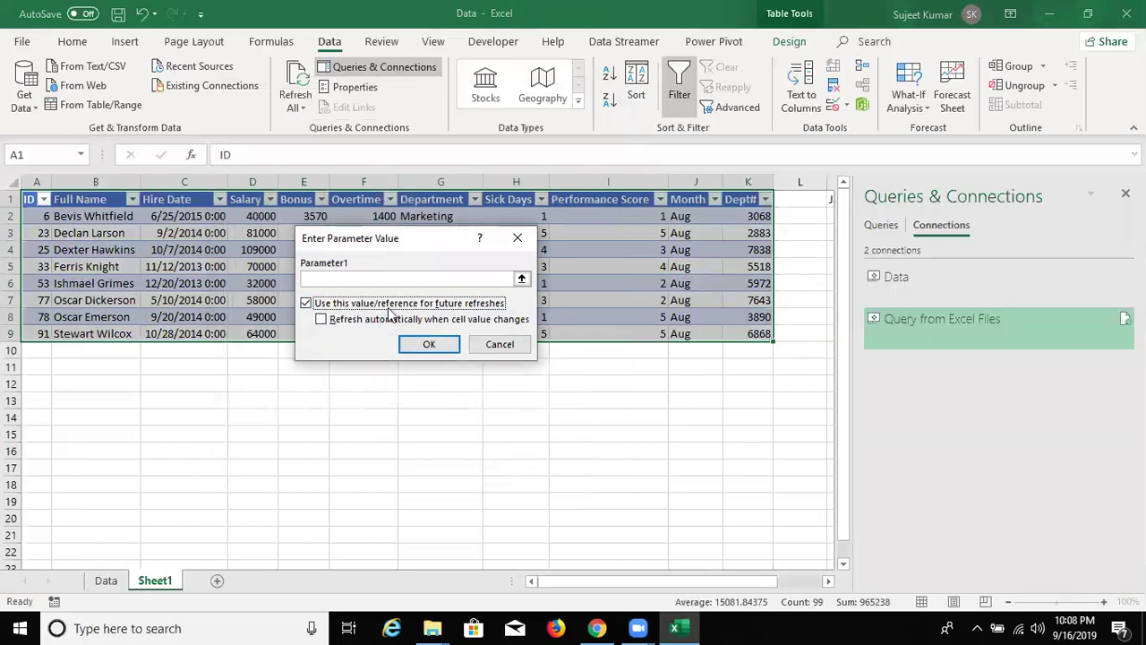
click(452, 324)
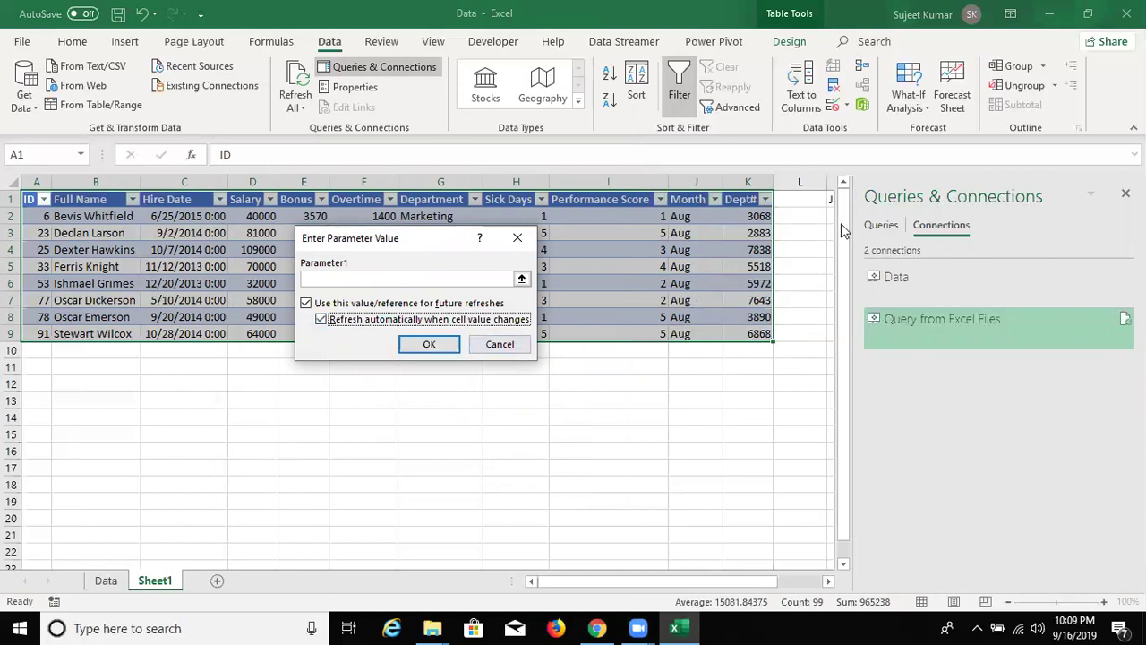
click(503, 280)
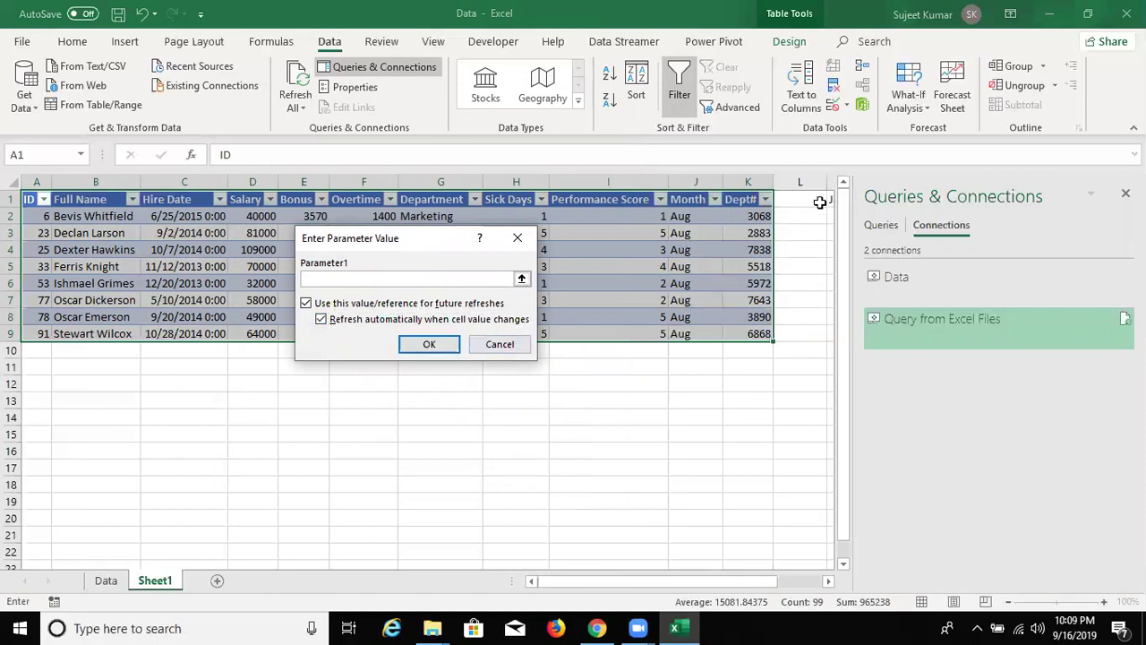
click(821, 202)
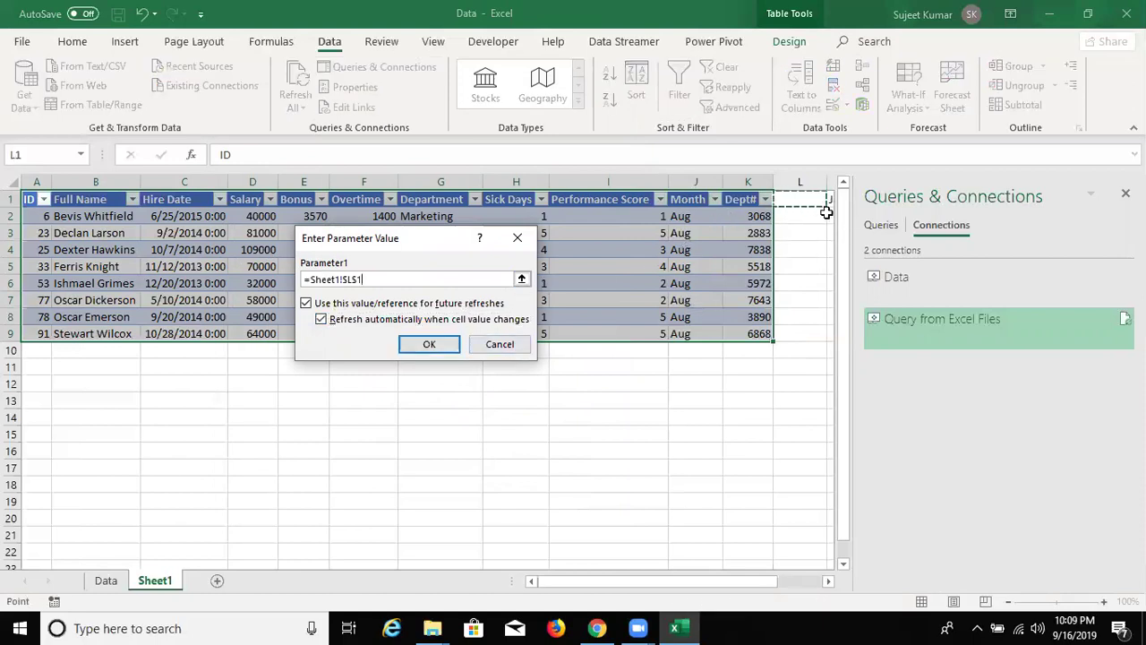
key(Right)
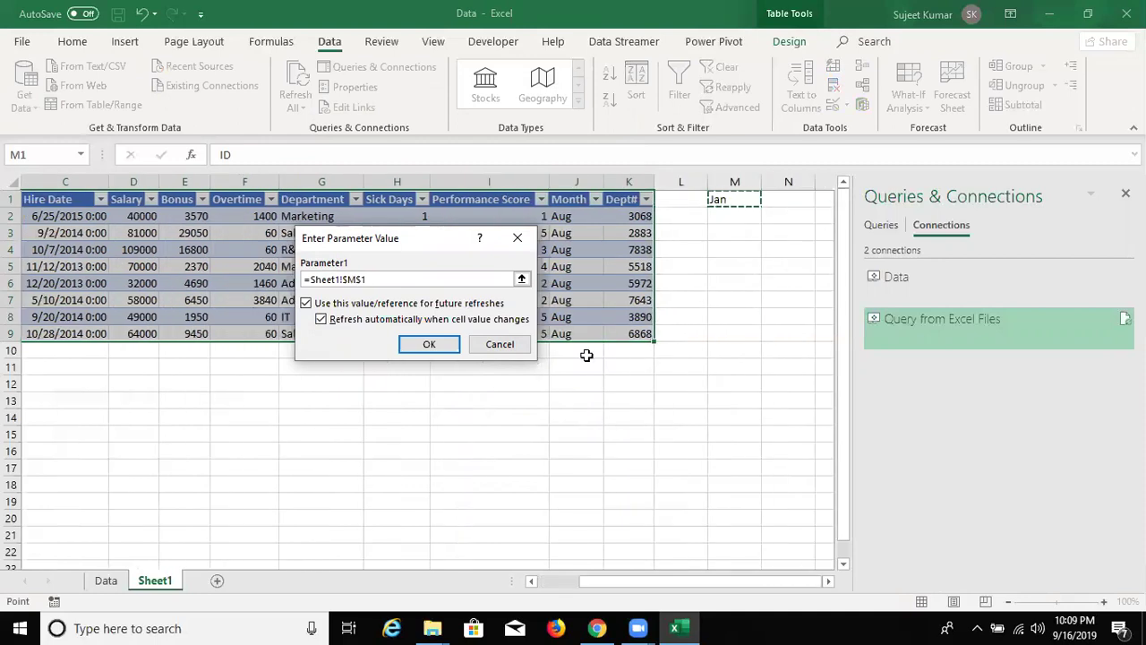
click(450, 346)
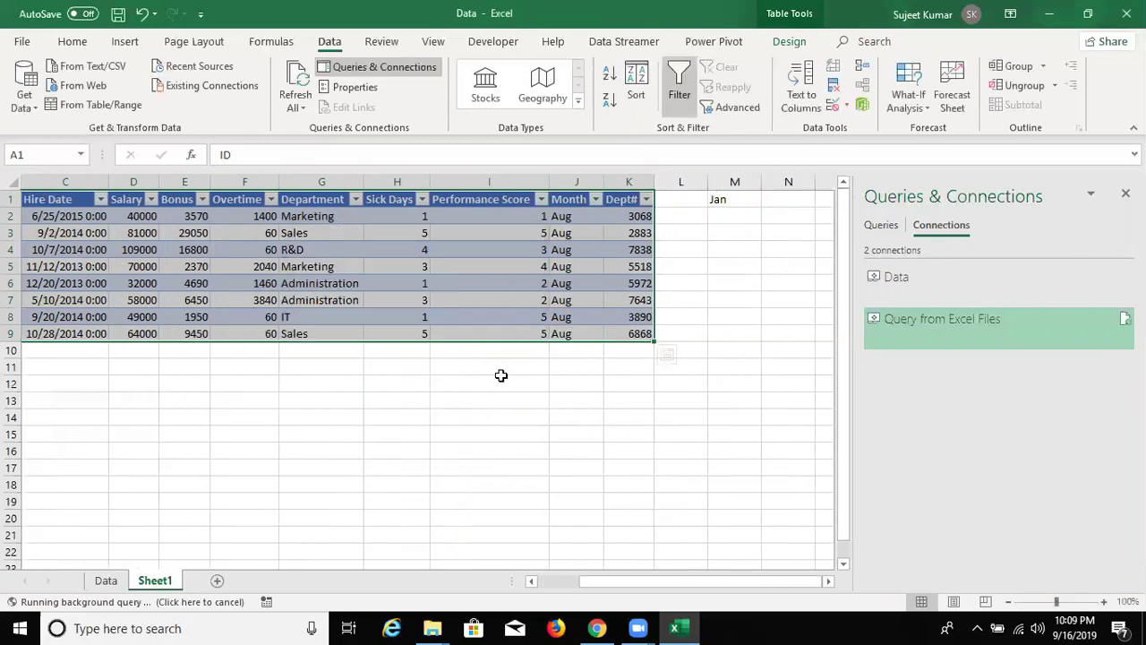
Close the connections pane and switch M1 to Feb, then Mar, then May.
click(514, 400)
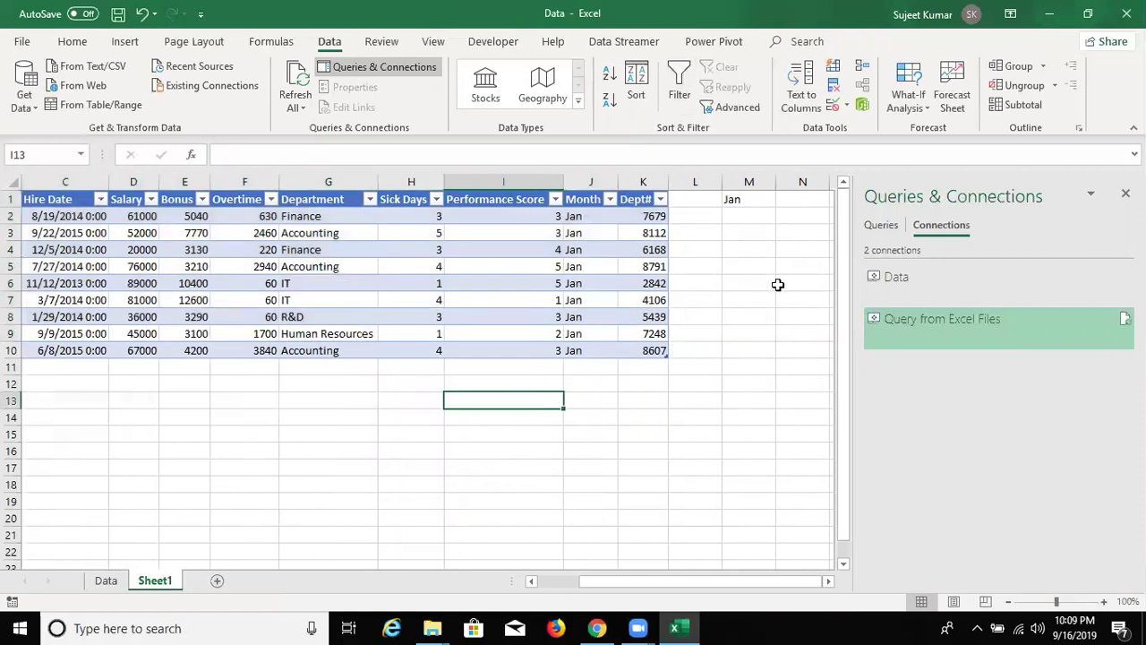
click(1125, 193)
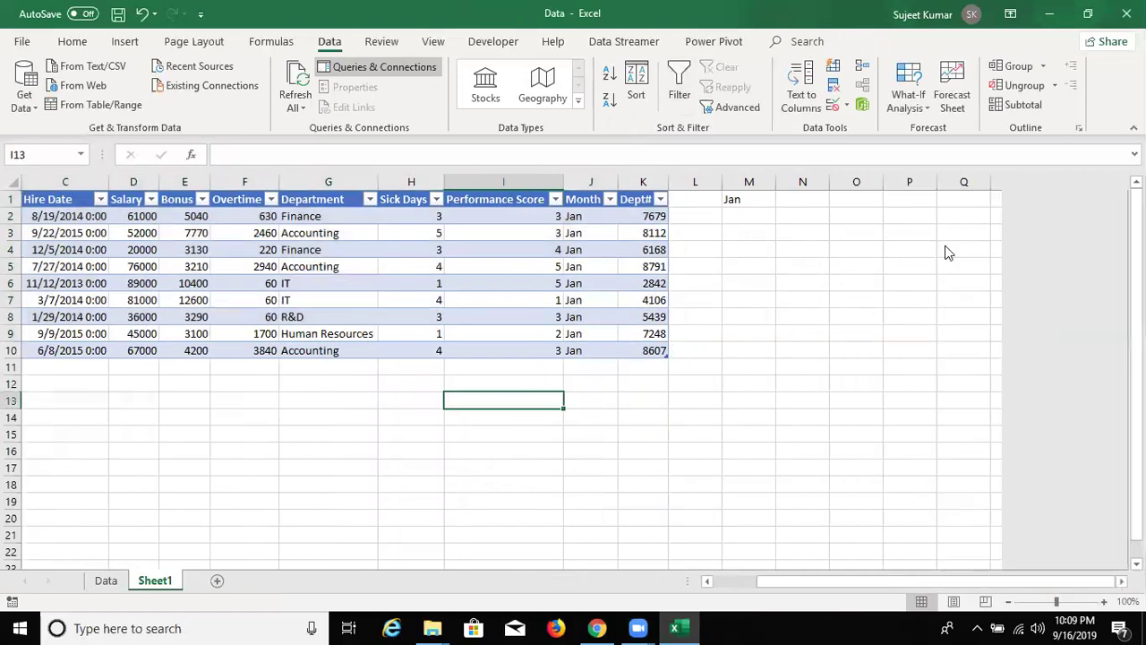
click(760, 203)
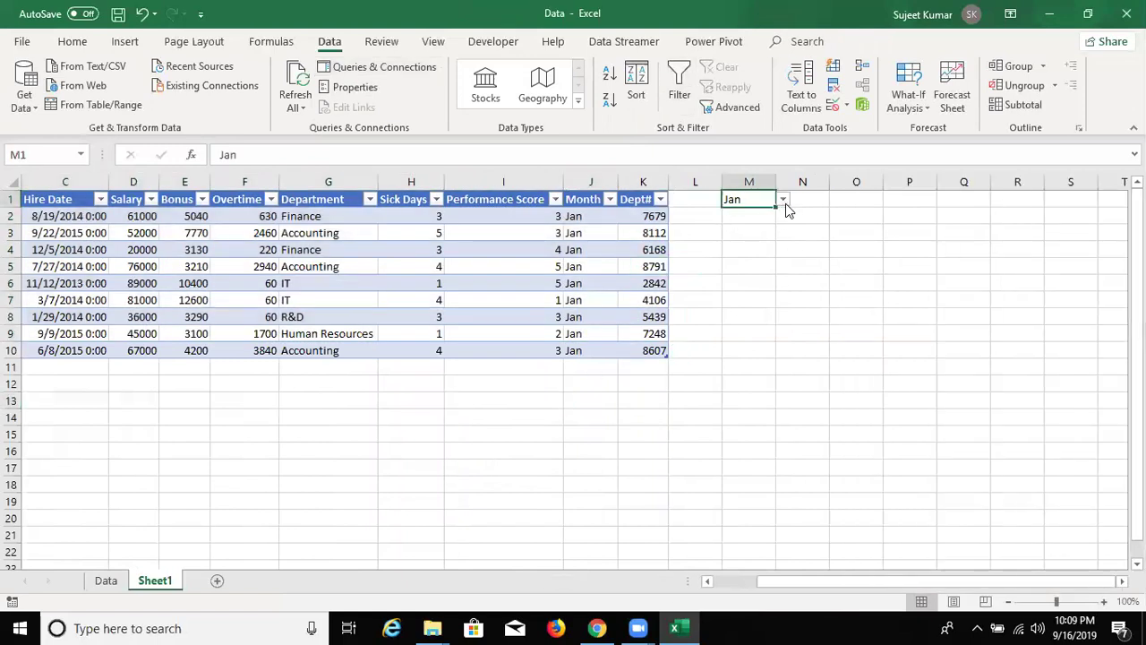
click(783, 200)
click(755, 225)
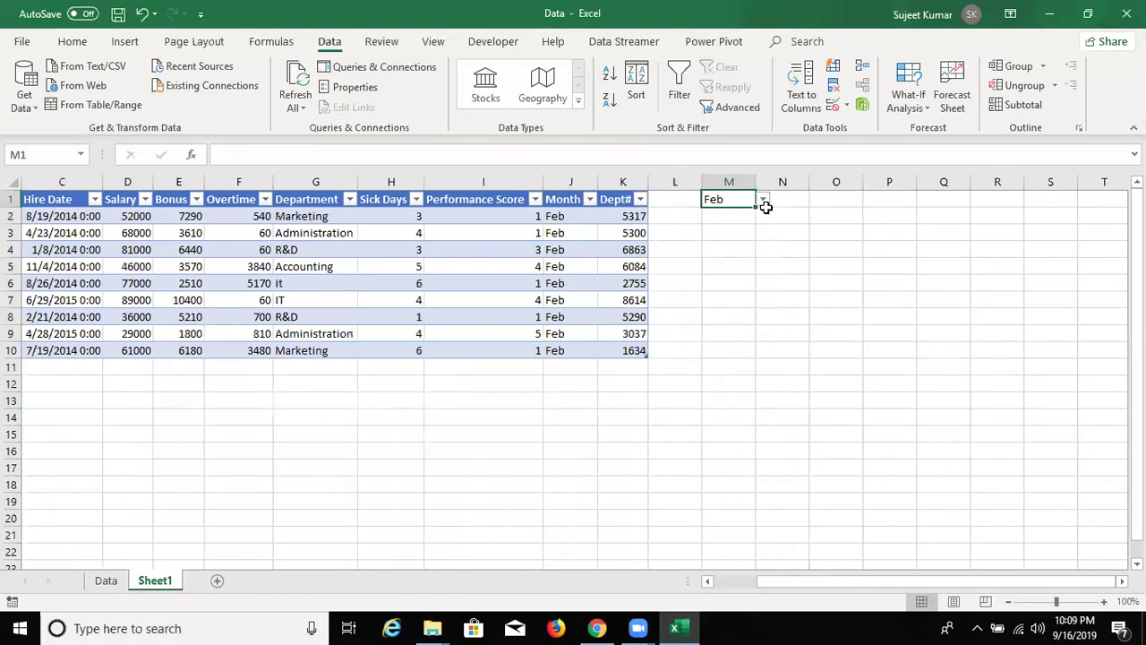
click(763, 203)
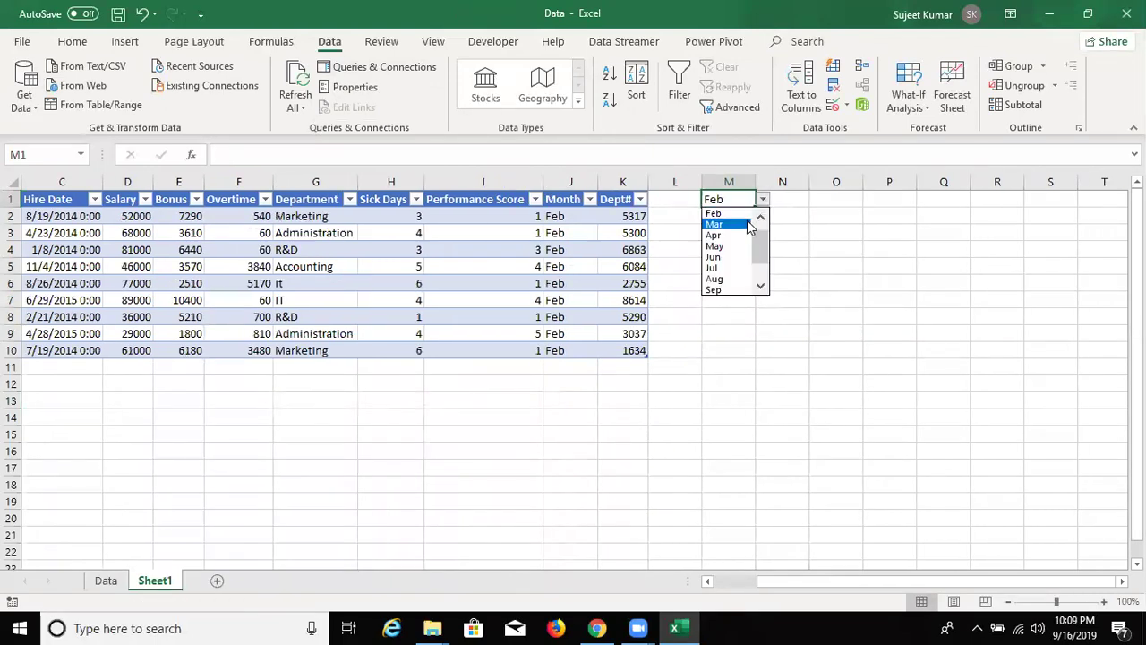
click(753, 231)
click(784, 198)
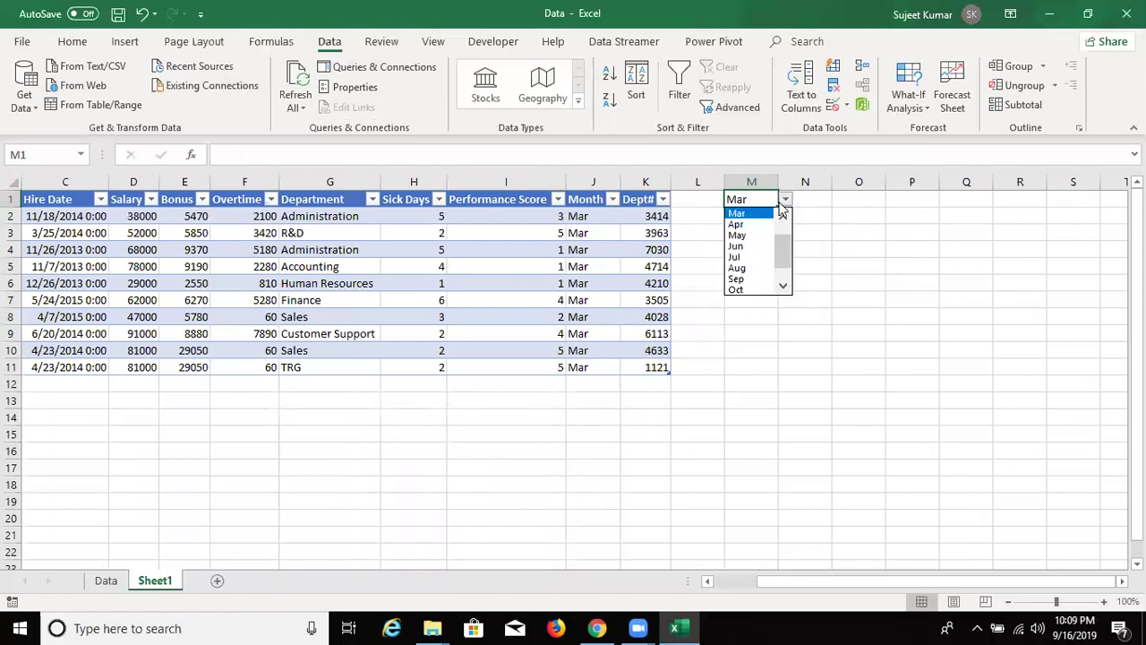
click(759, 238)
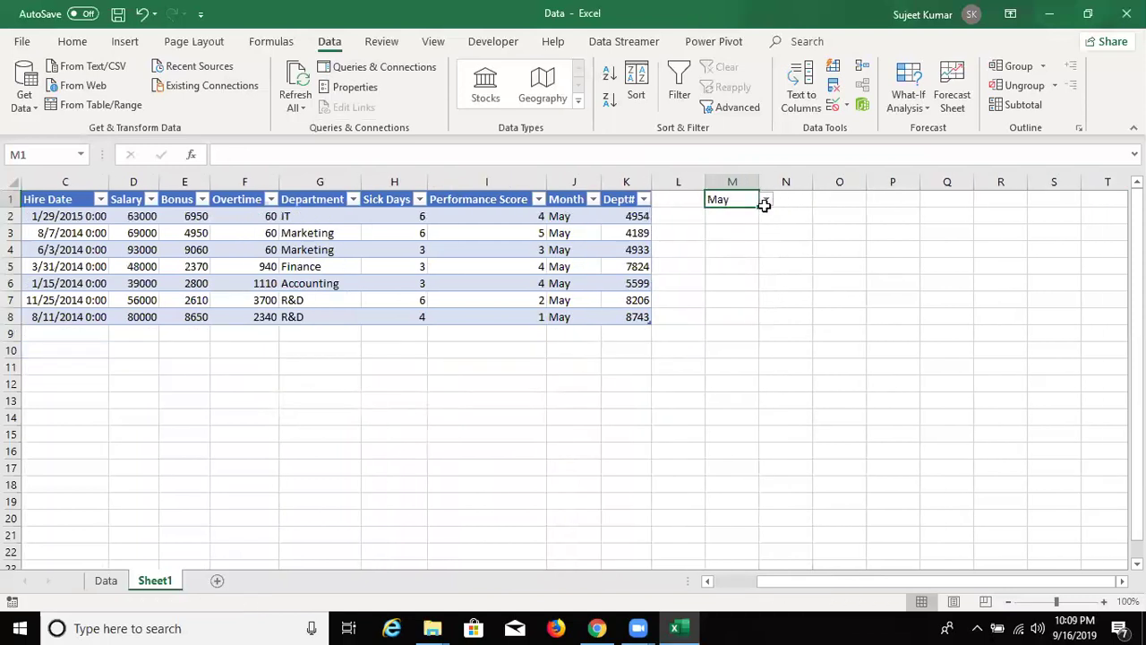
Bring the ID and Full Name columns into view, then pick Jul, Aug and Sep in M1.
click(438, 278)
key(Left)
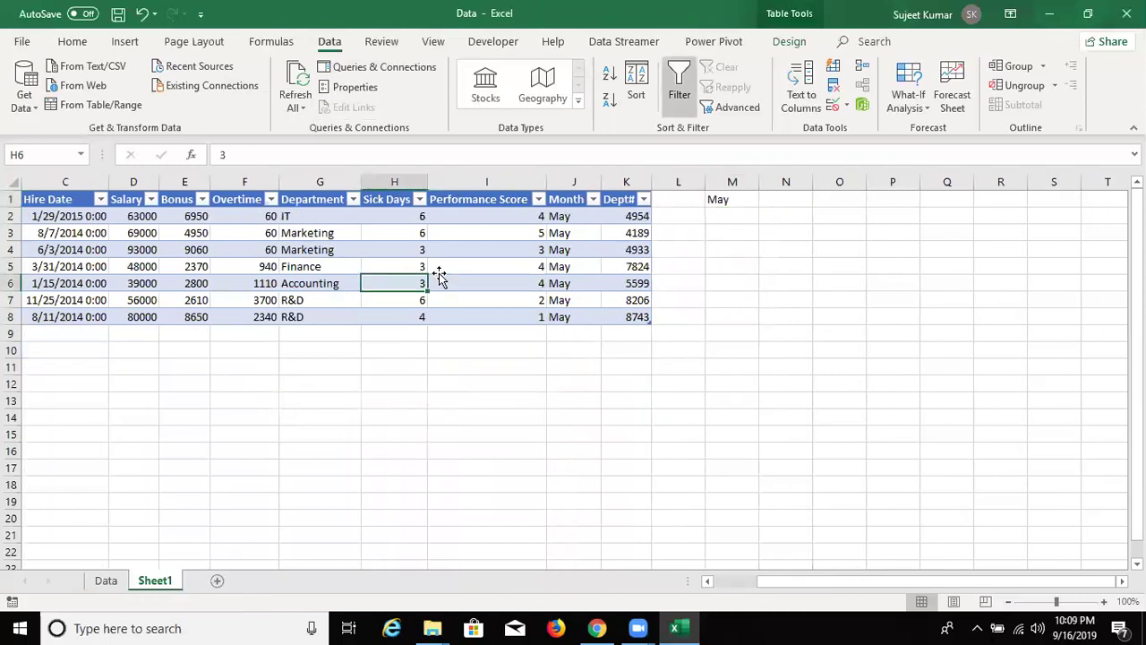
key(Home)
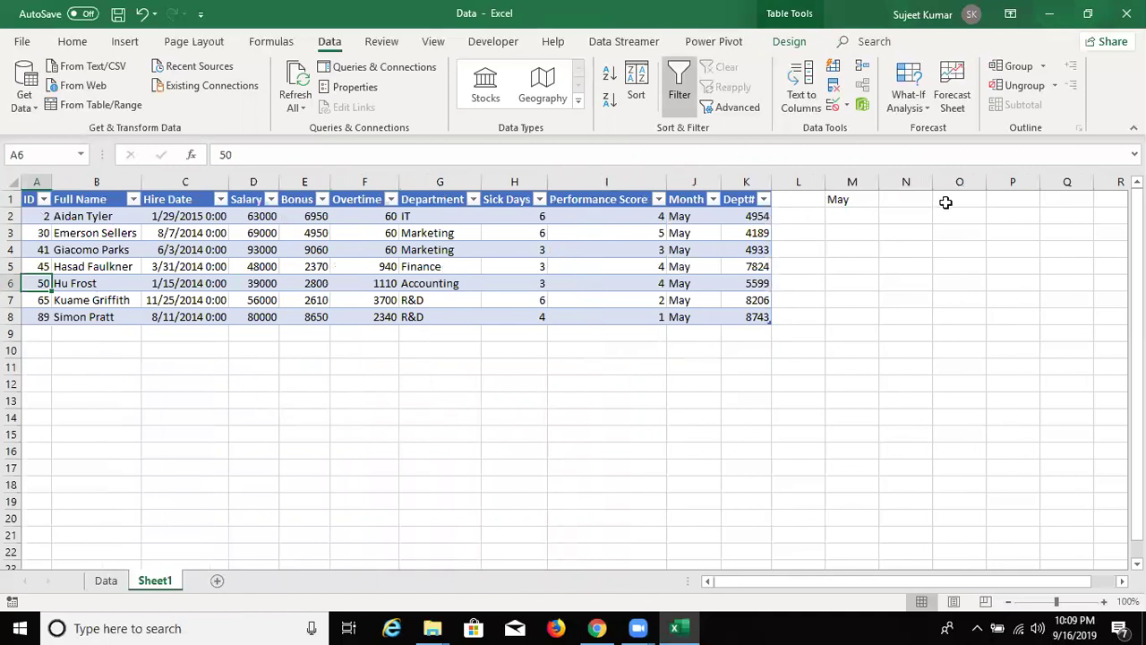
click(874, 199)
click(885, 199)
click(840, 235)
click(911, 199)
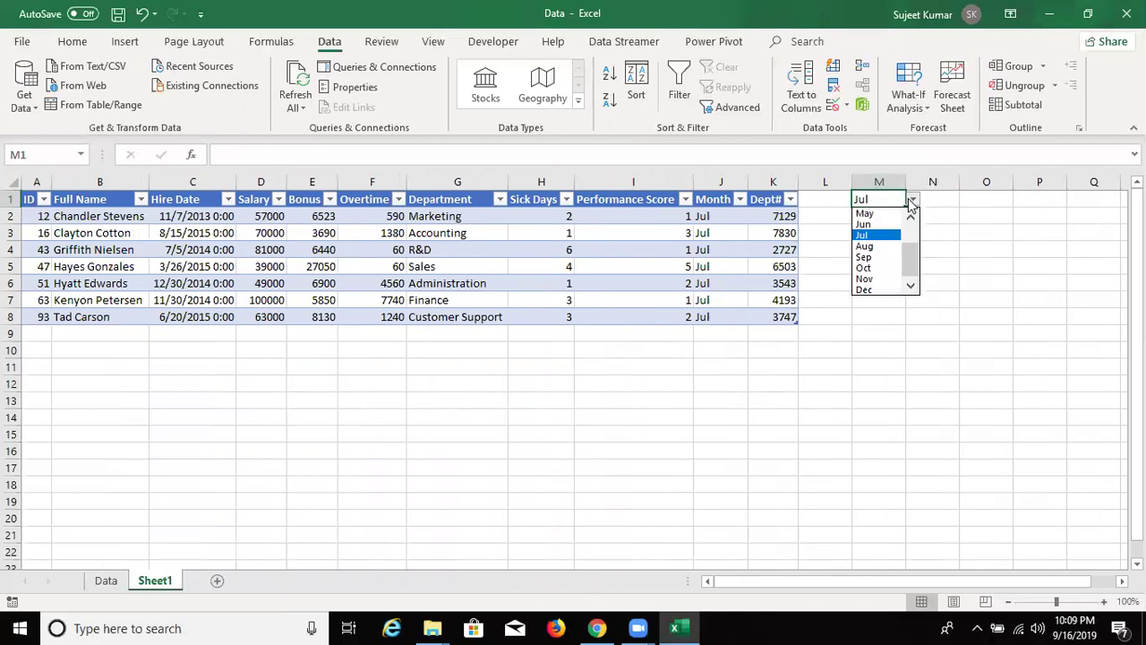
click(883, 244)
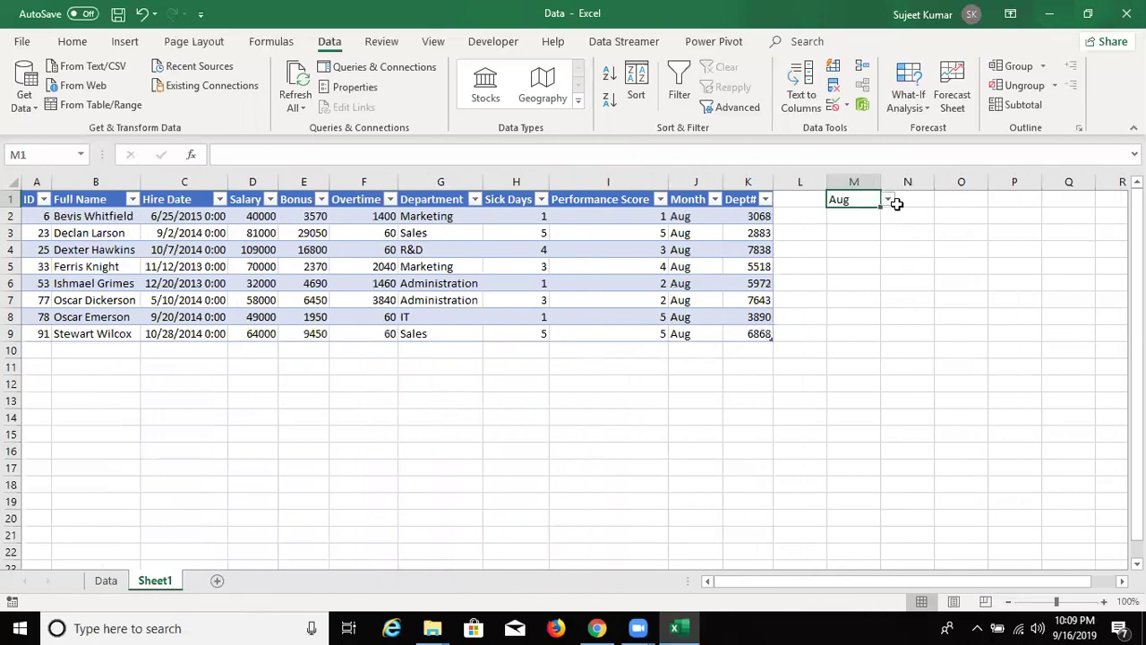
click(887, 199)
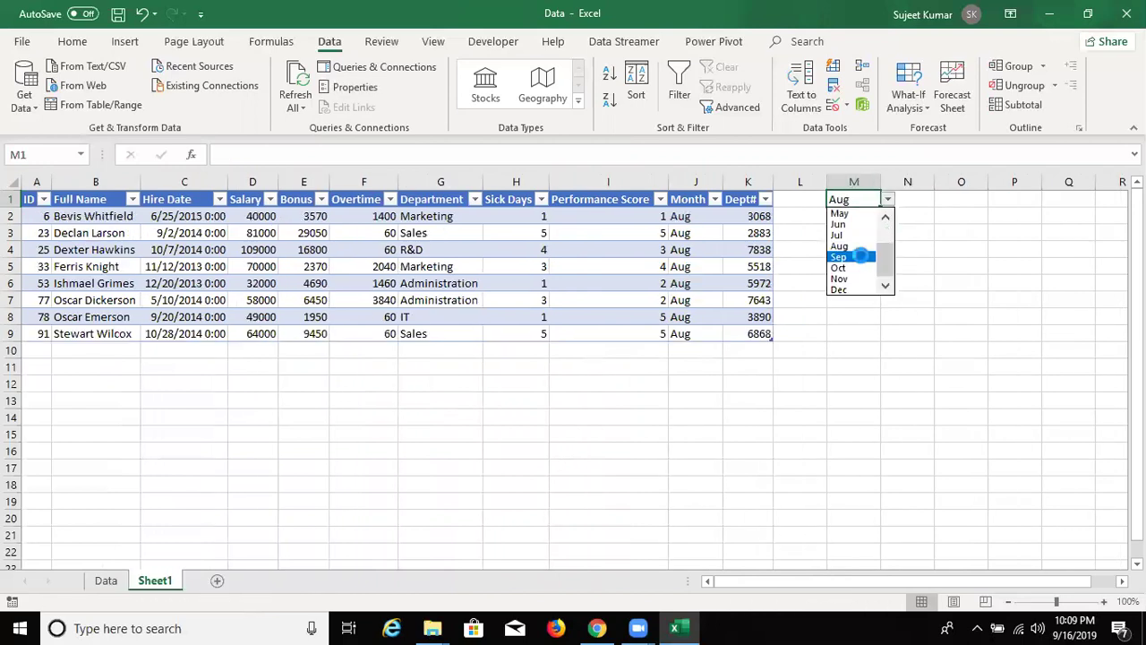
click(862, 259)
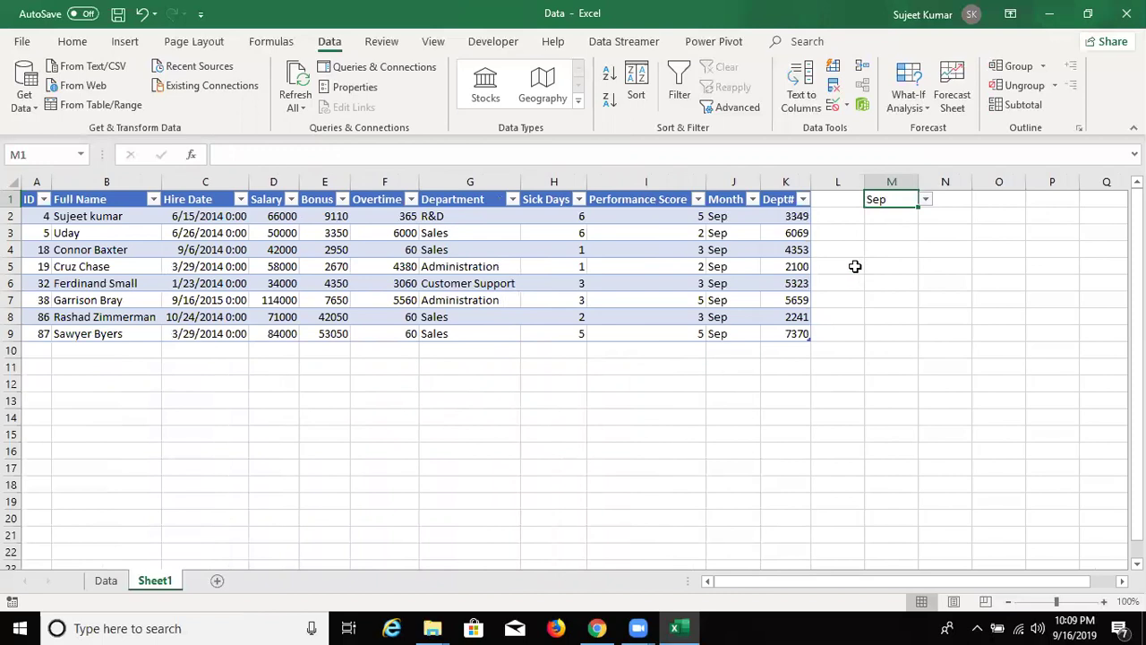
Show the desktop with Windows+D, minimising the Excel workbook.
key(super+d)
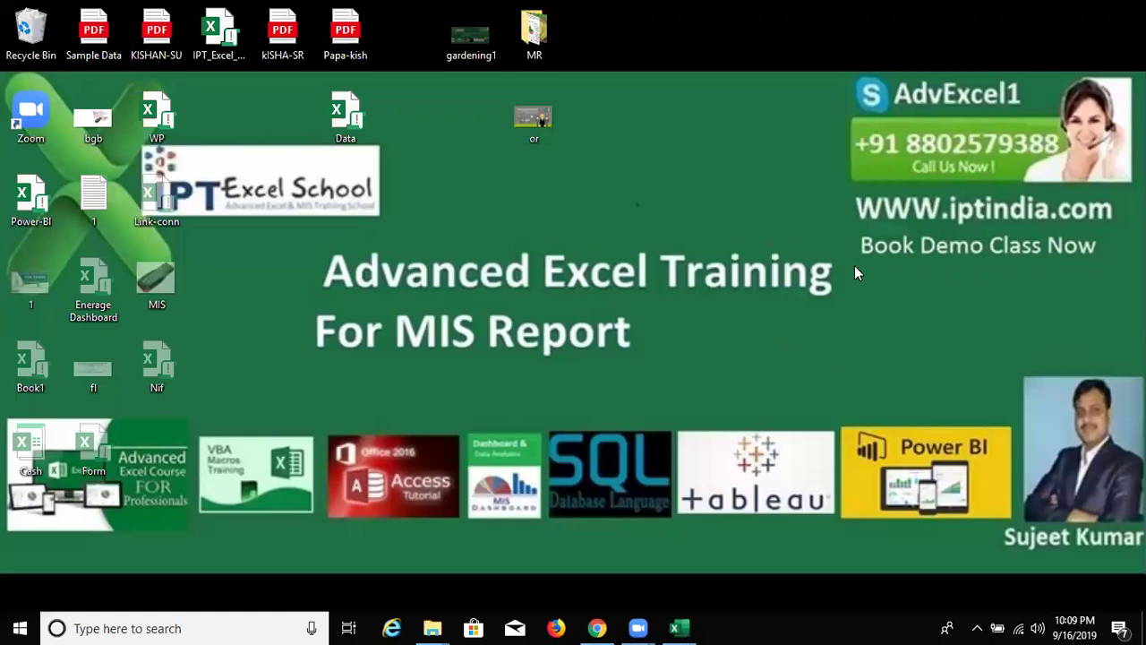